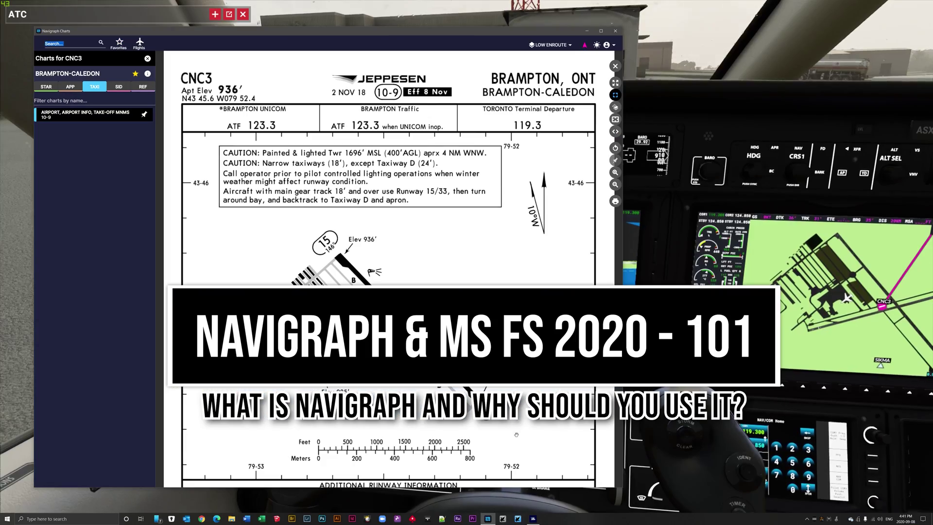
Shift the charts window right and check CNC3 for departure charts, returning to its taxi list.
scroll(378, 194, down, 4)
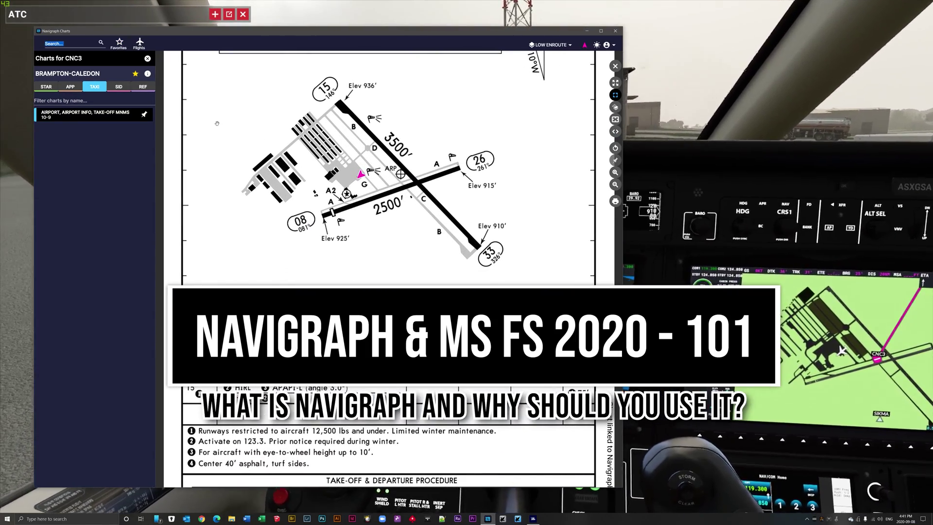
drag(294, 34, 319, 39)
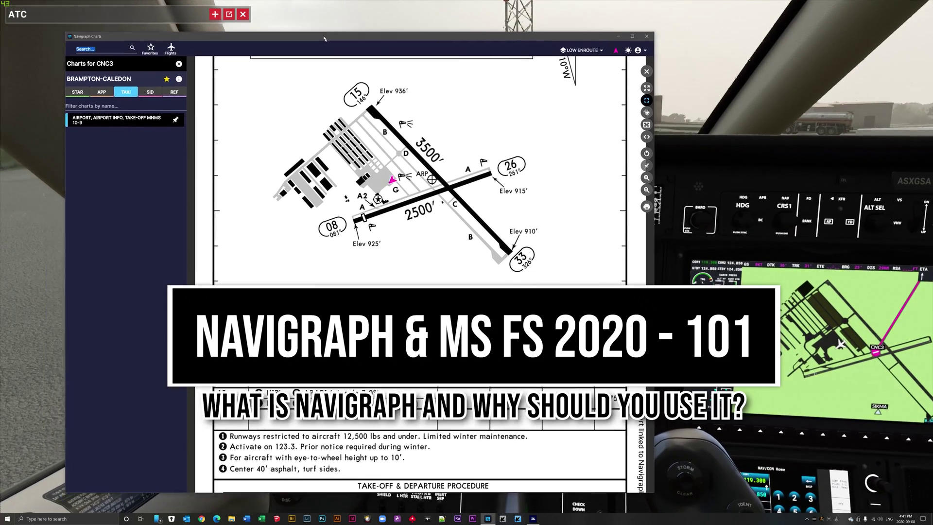
click(151, 93)
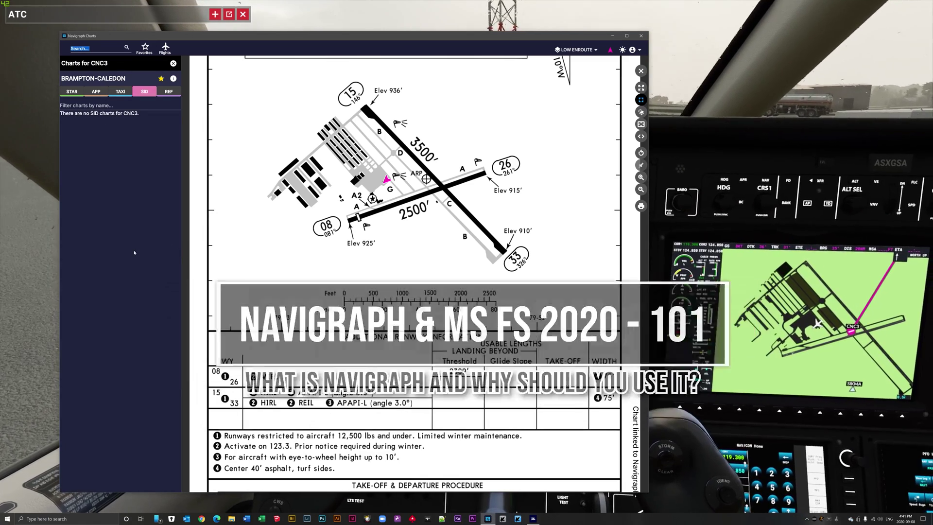
click(120, 92)
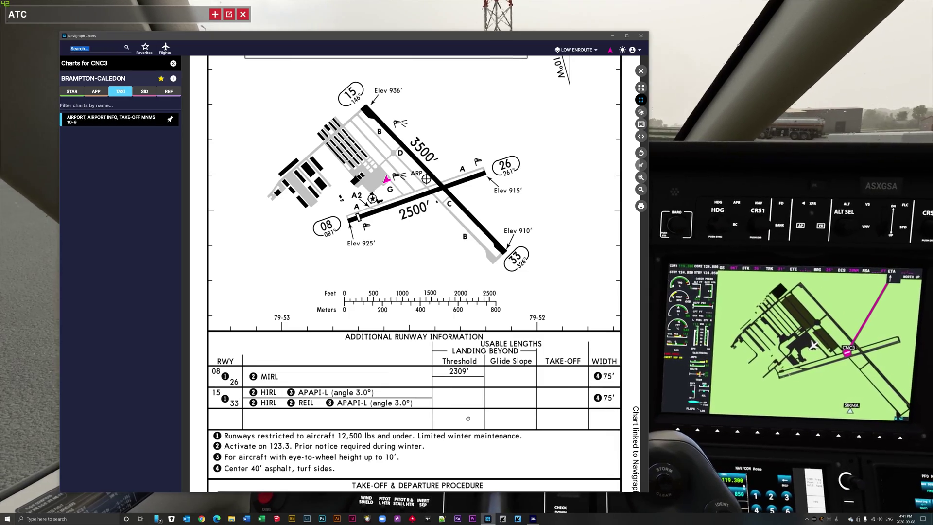
Review the airport chart's runway data and frequencies, ending on the CYYZ 10-9 diagram.
drag(468, 417, 459, 395)
scroll(459, 396, down, 5)
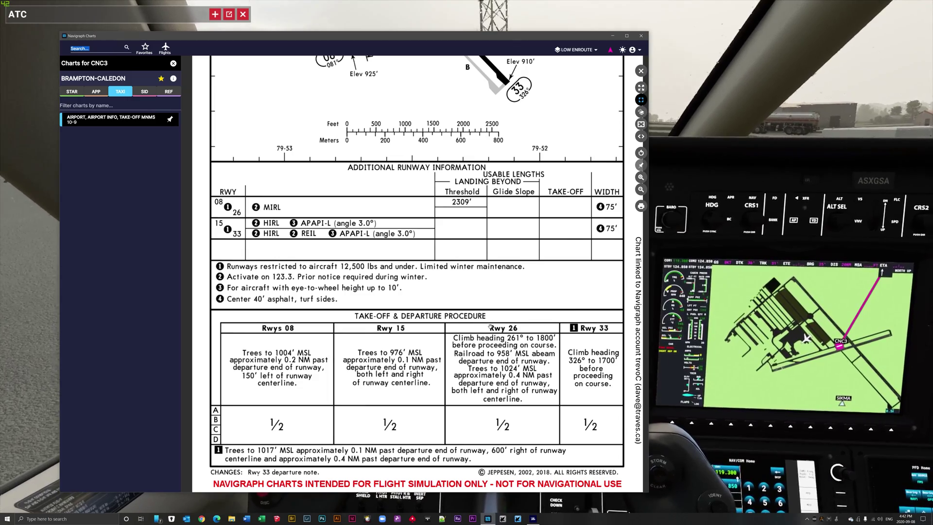
scroll(474, 306, up, 7)
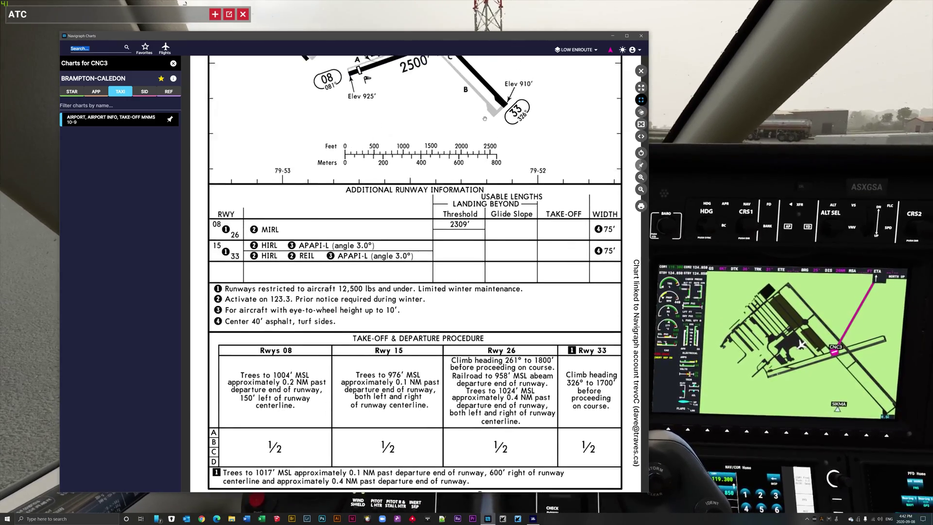
drag(474, 306, 480, 383)
scroll(249, 141, down, 2)
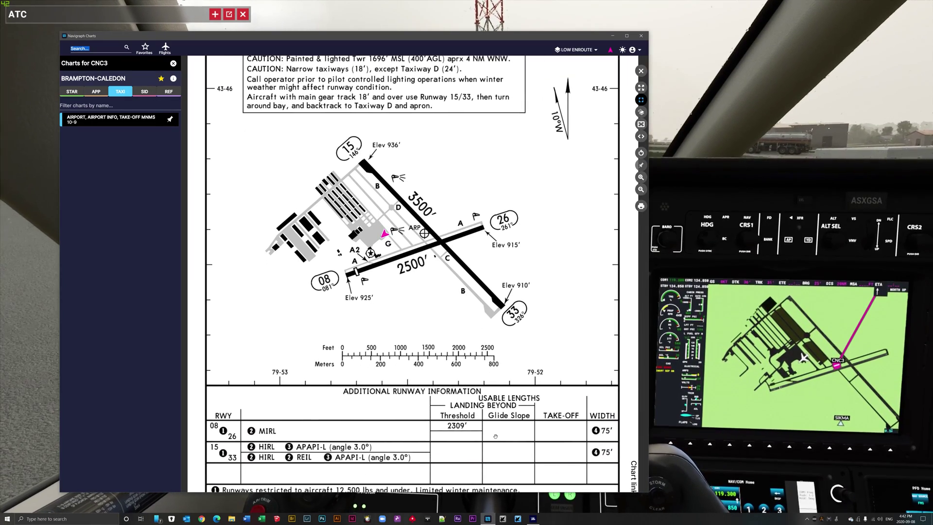
scroll(495, 426, down, 1)
drag(495, 425, 497, 420)
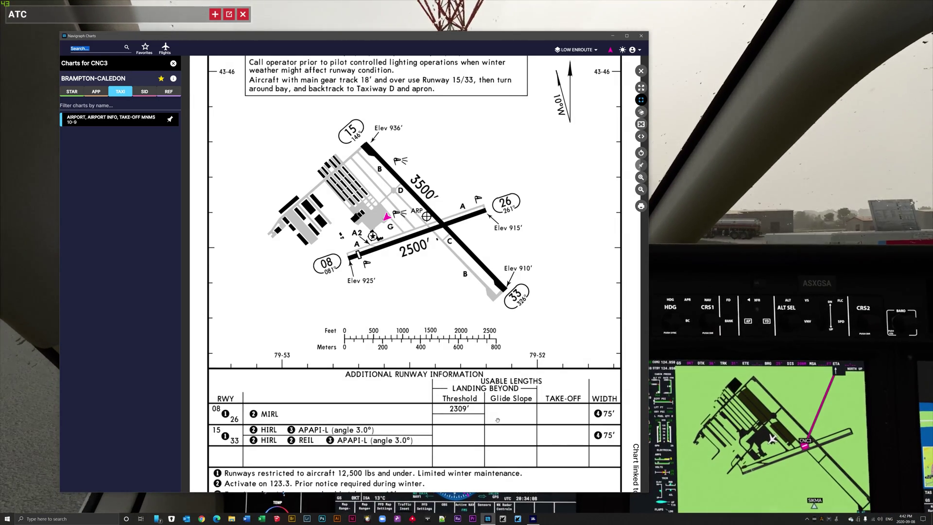
drag(498, 420, 499, 418)
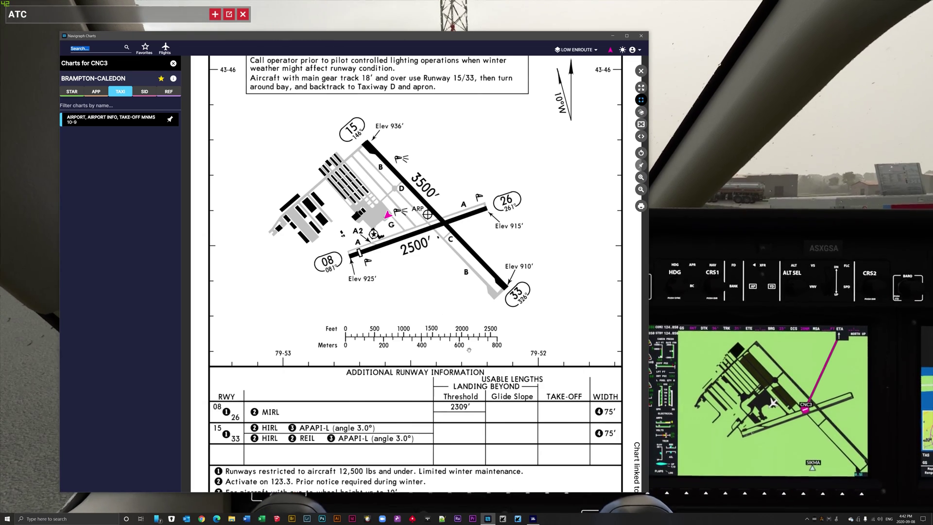
scroll(520, 445, down, 5)
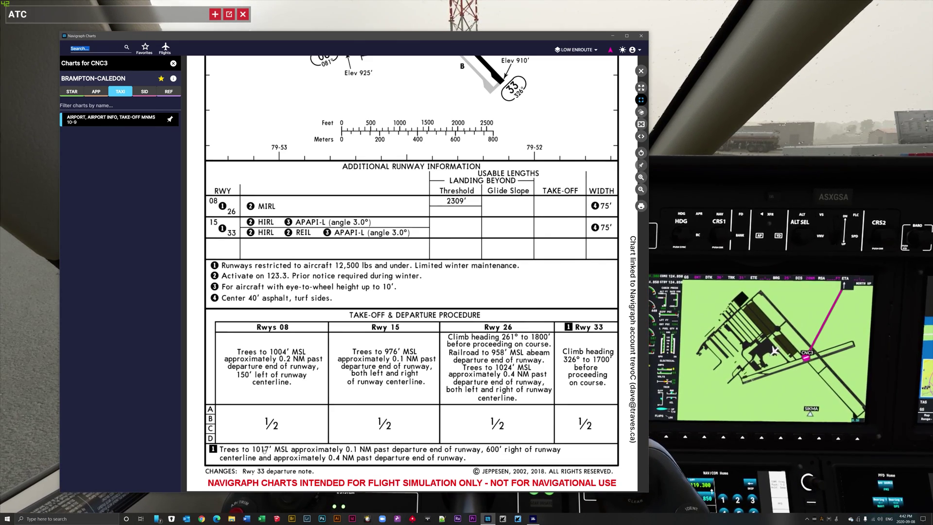
scroll(364, 229, up, 2)
scroll(365, 230, up, 2)
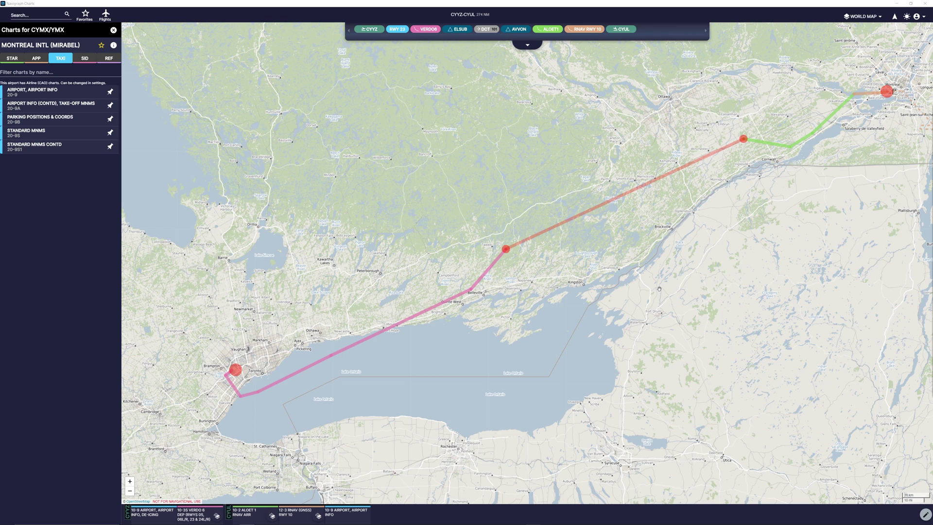
click(152, 518)
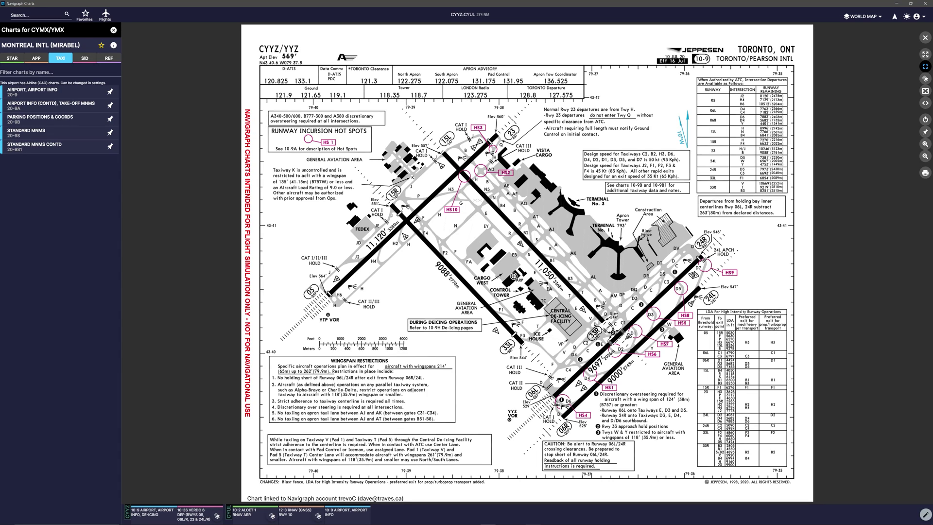
Close the CYYZ diagram, overlay VERDO 6, and follow the route to overlay RNAV RWY 10.
click(925, 38)
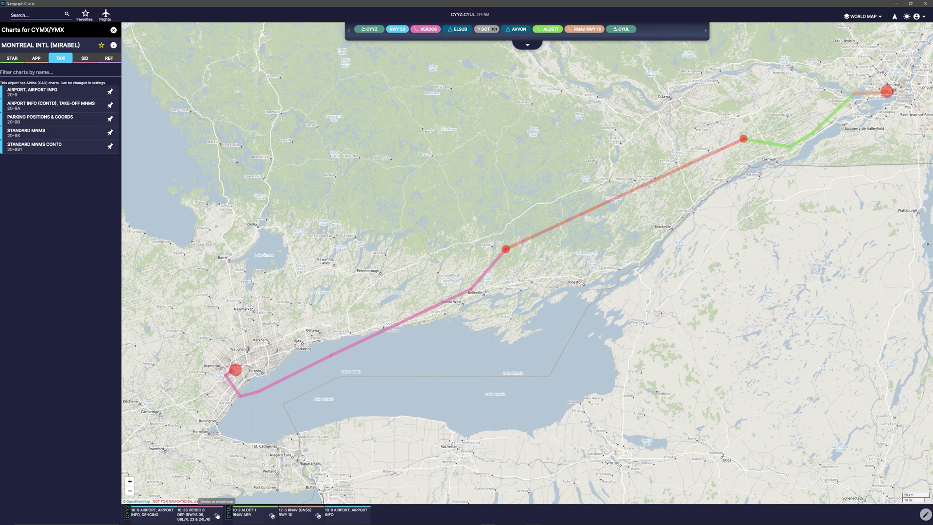
click(194, 519)
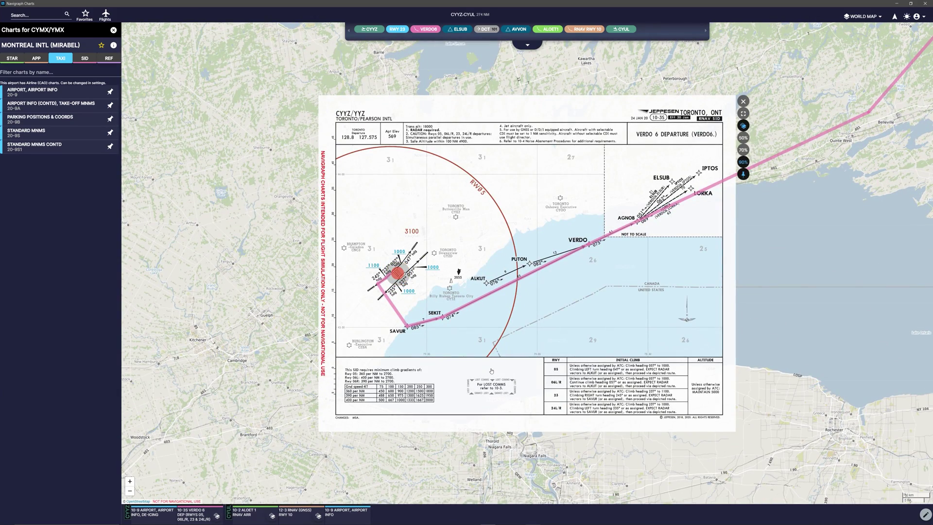
mouse_move(793, 201)
mouse_down()
mouse_move(703, 267)
mouse_move(600, 320)
mouse_up()
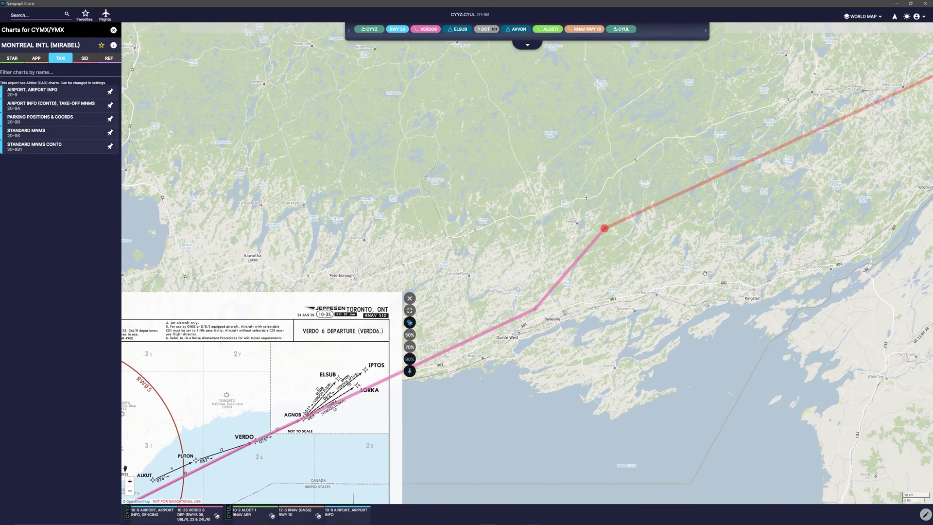
mouse_move(703, 272)
mouse_down()
mouse_move(550, 338)
mouse_move(449, 405)
mouse_move(363, 436)
mouse_up()
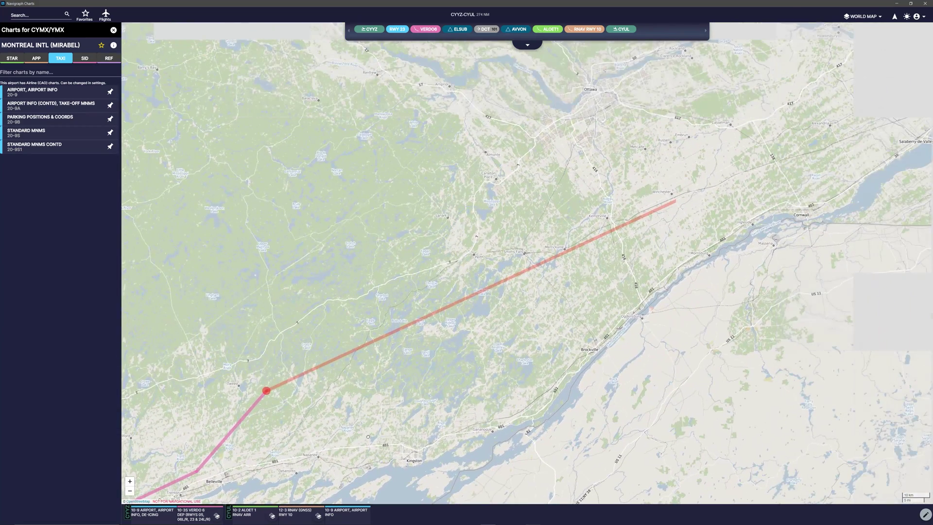
click(320, 516)
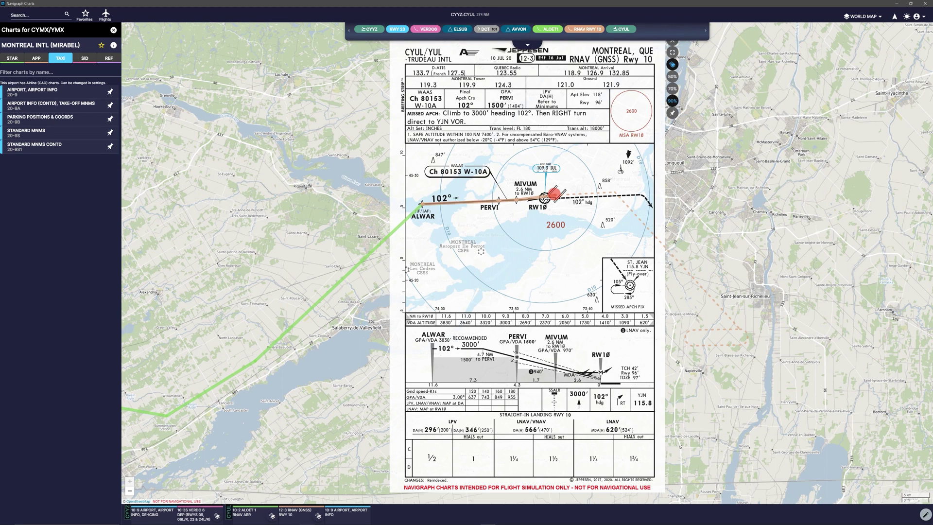
Compare the CYUL 10-9 diagram, VERDO 6 and ALOET 1, finishing on the RNAV RWY 10 overlay.
click(347, 516)
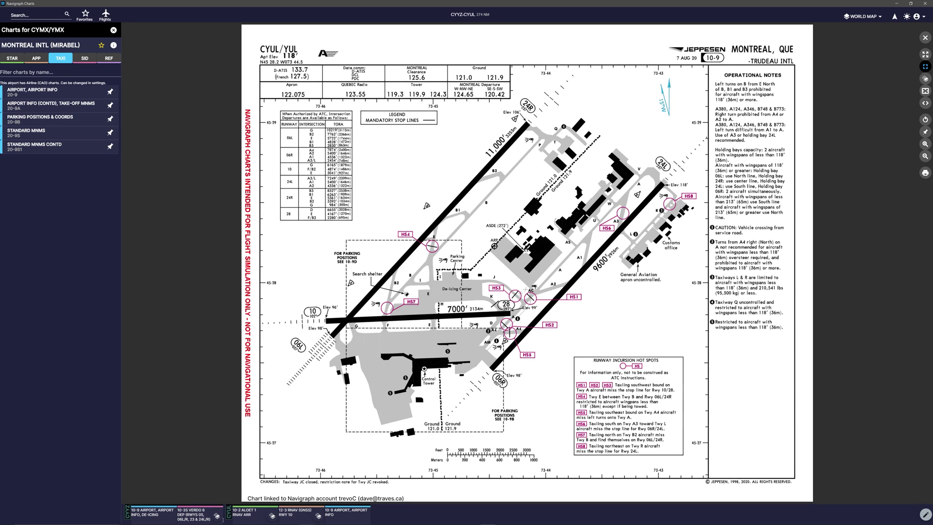
click(217, 518)
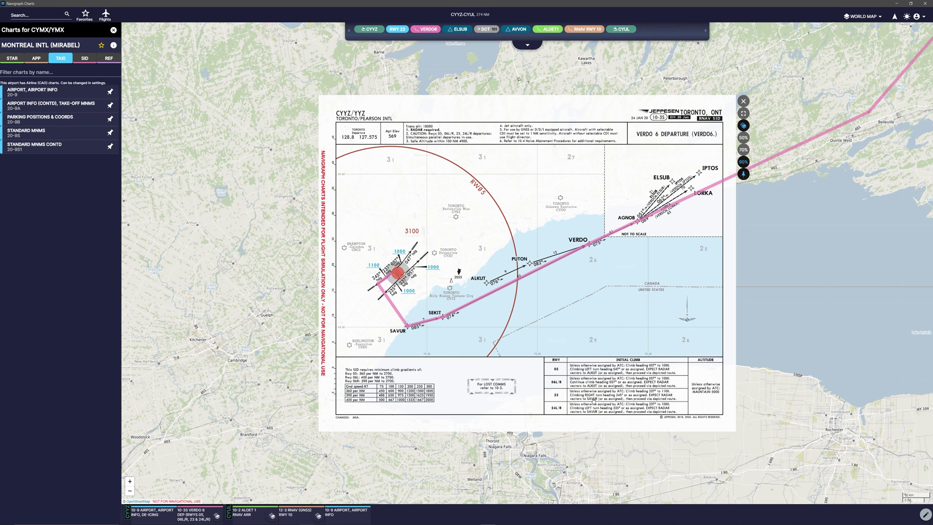
click(273, 516)
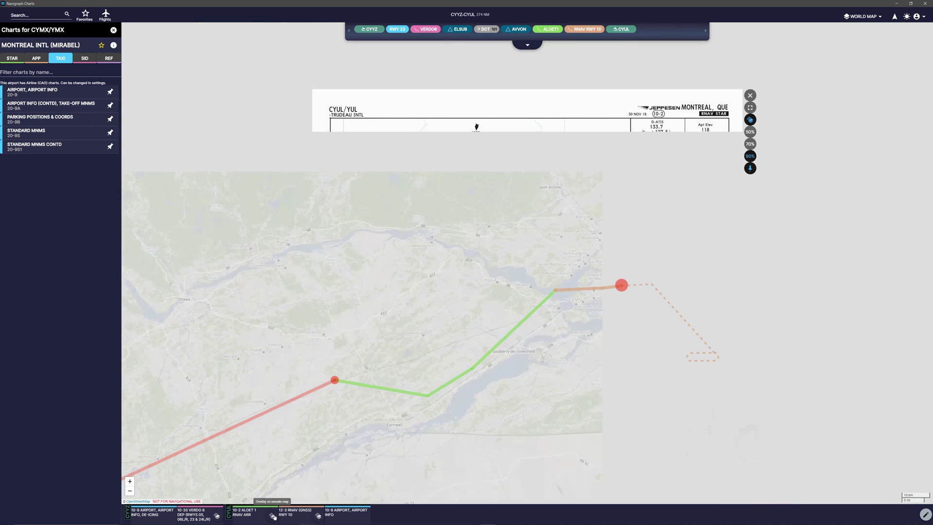
click(322, 516)
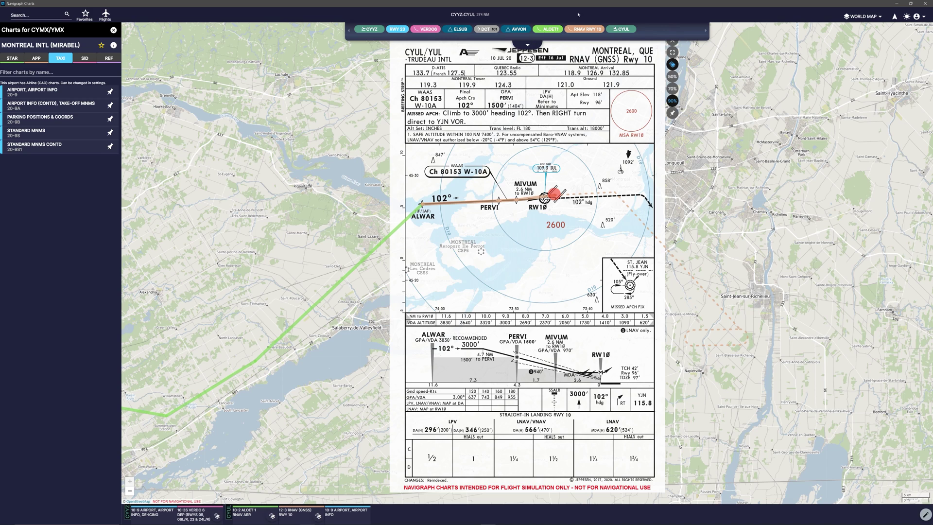
Switch the base map to Low Enroute and zoom out.
click(862, 16)
click(859, 47)
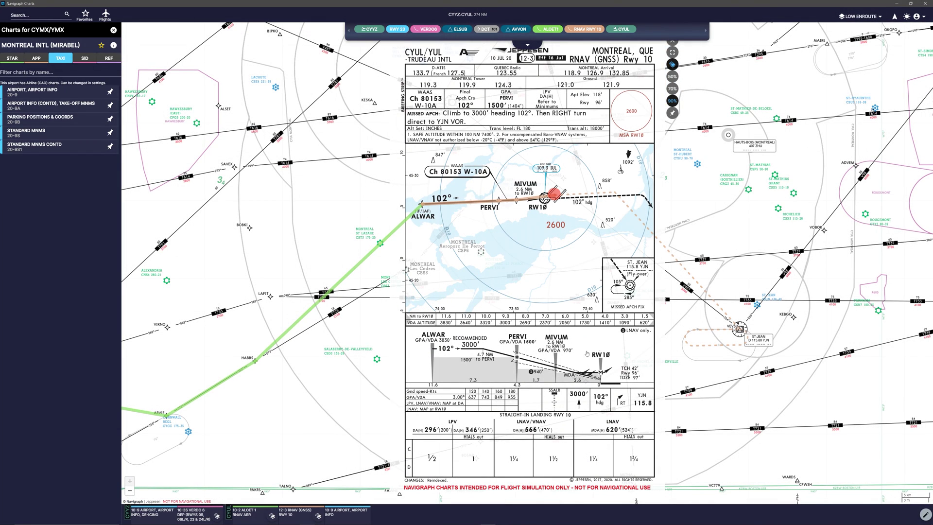
scroll(380, 434, down, 3)
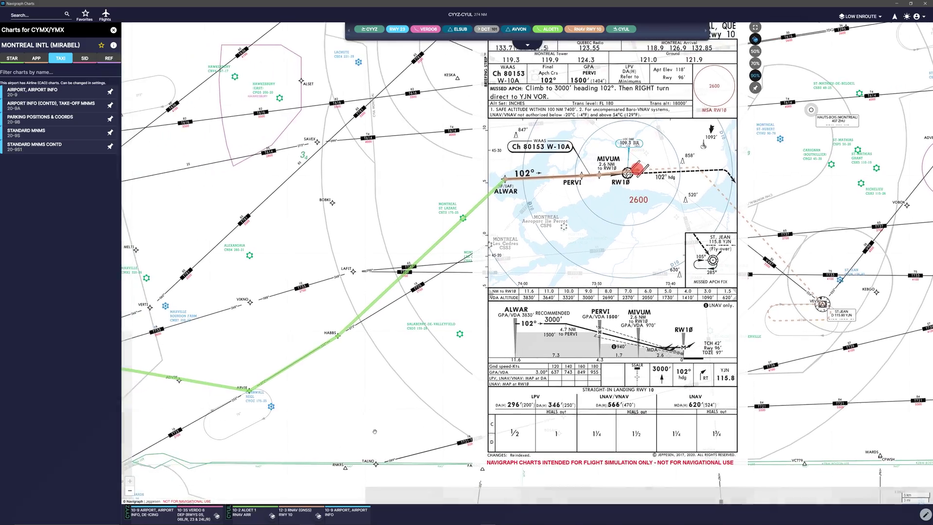
scroll(337, 444, down, 5)
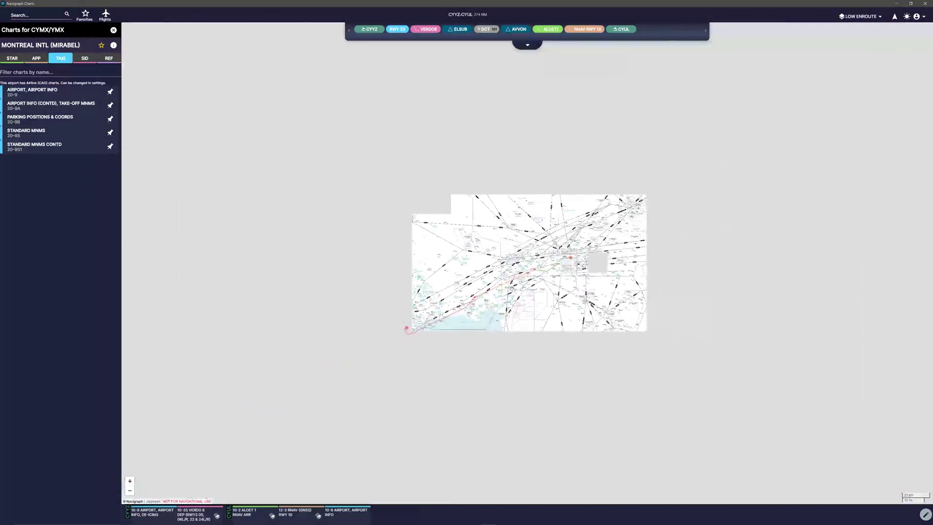
Recentre the enroute map on the route and overlay the VERDO 6 departure at Toronto.
drag(457, 309, 496, 292)
scroll(496, 291, up, 3)
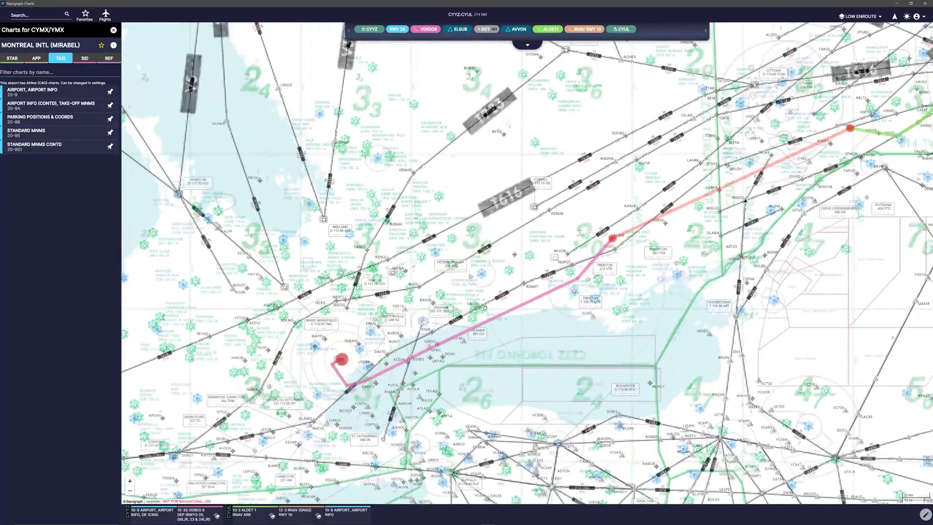
click(218, 516)
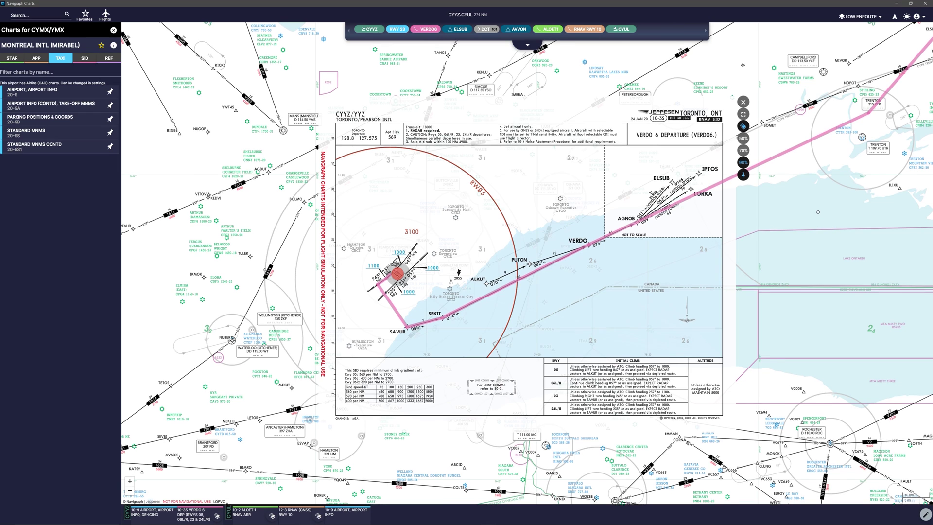
Follow the route past ELSUB and AVVON to Montreal and overlay the RNAV RWY 10 approach.
drag(817, 226, 637, 320)
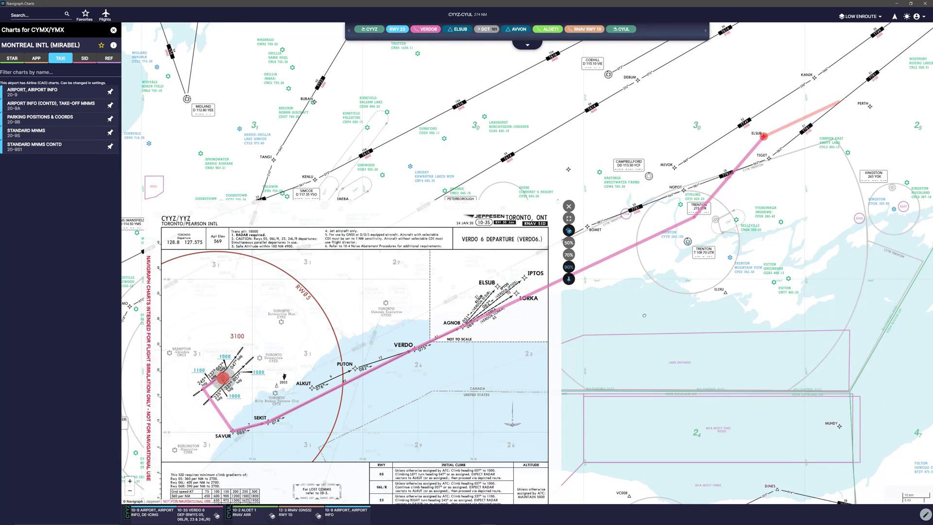
drag(799, 223, 683, 314)
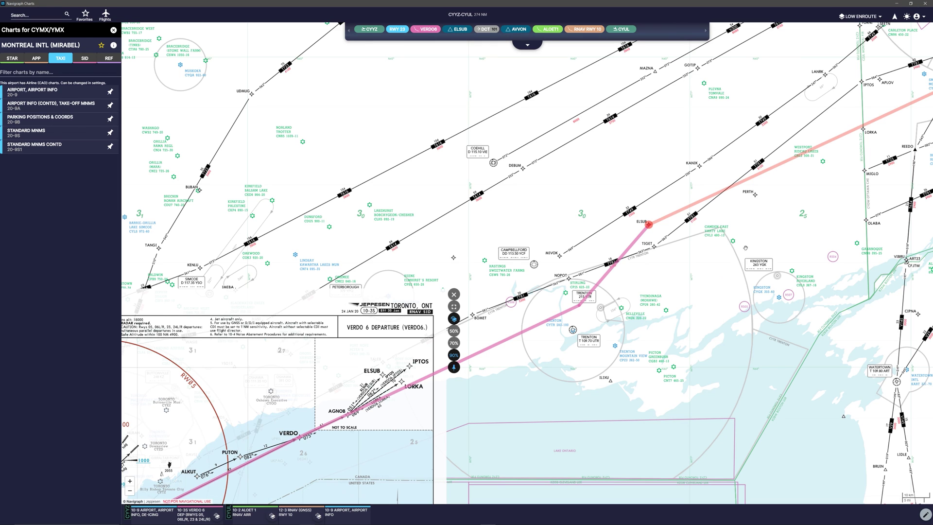
drag(755, 236, 656, 365)
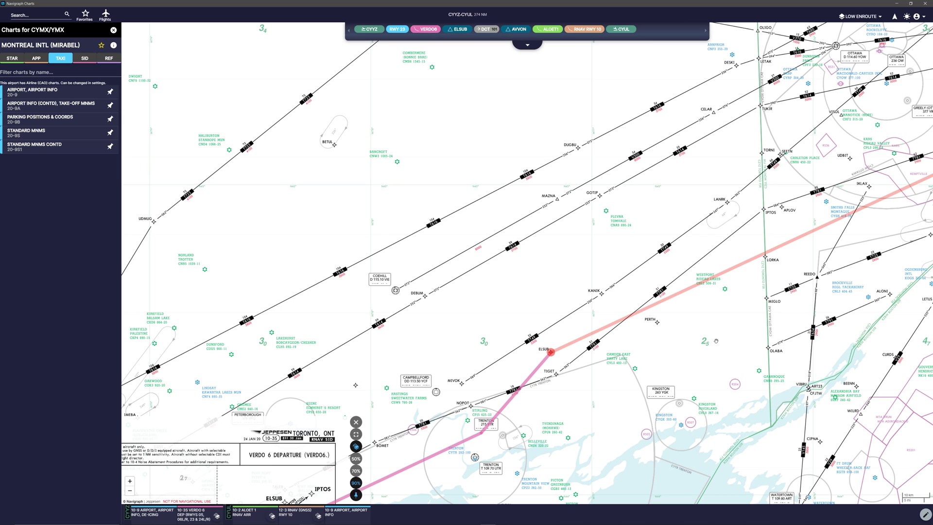
drag(794, 256, 640, 345)
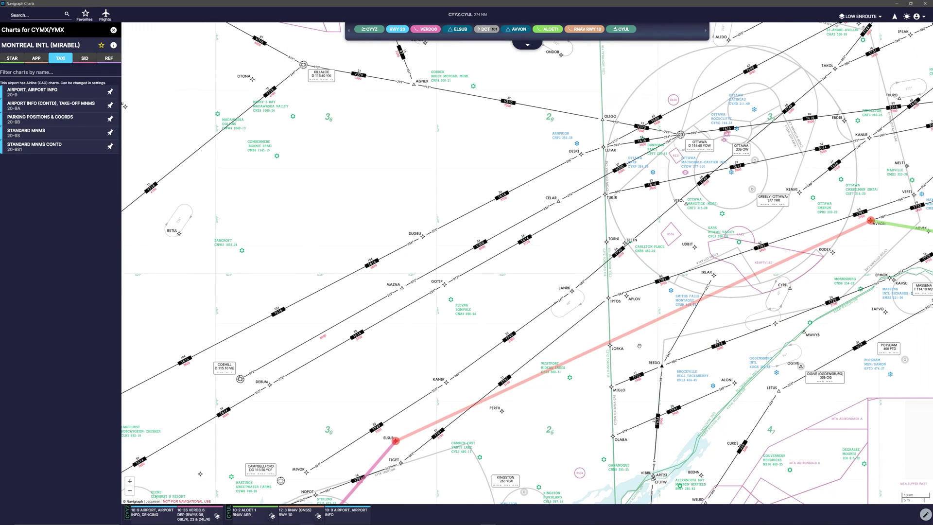
drag(847, 226, 757, 286)
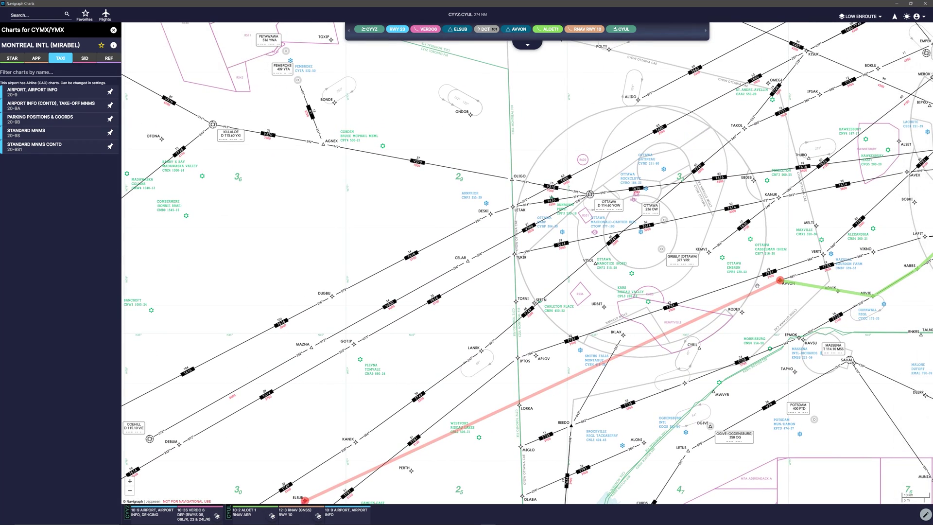
drag(892, 313, 757, 336)
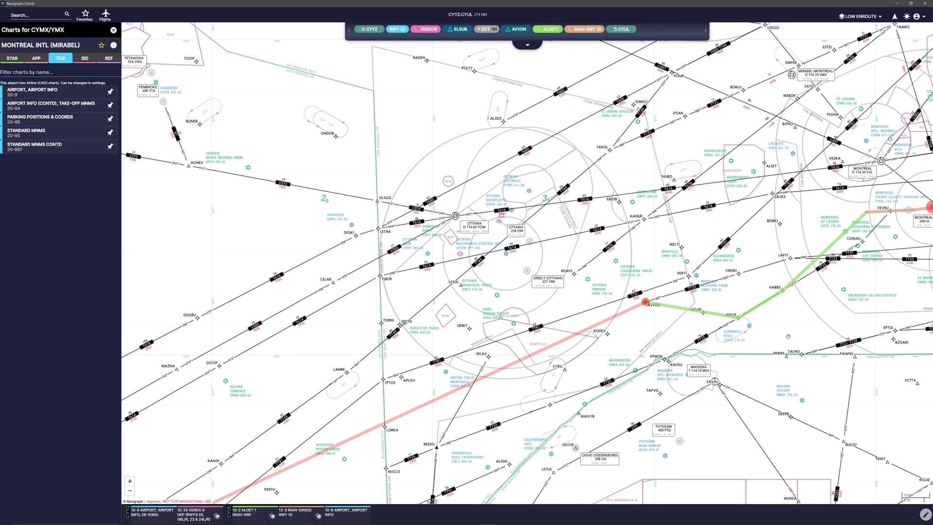
drag(811, 240, 695, 270)
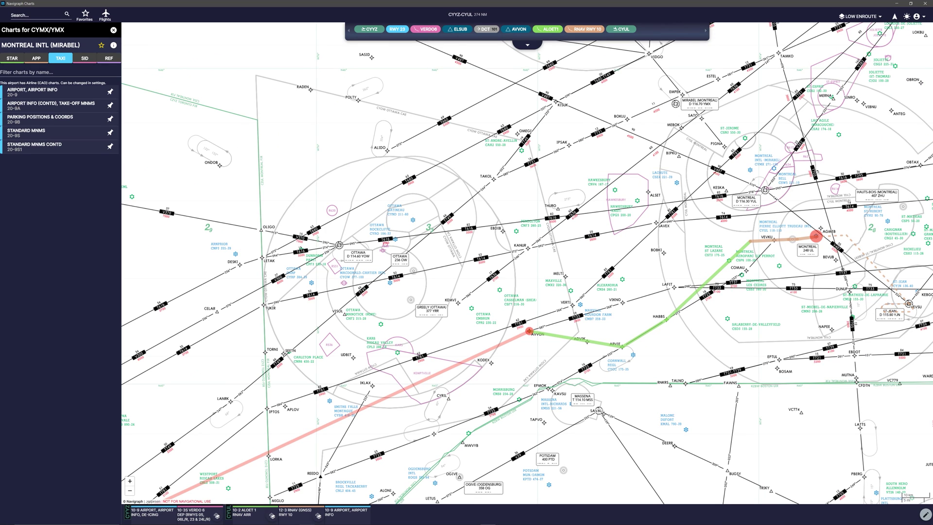
click(320, 515)
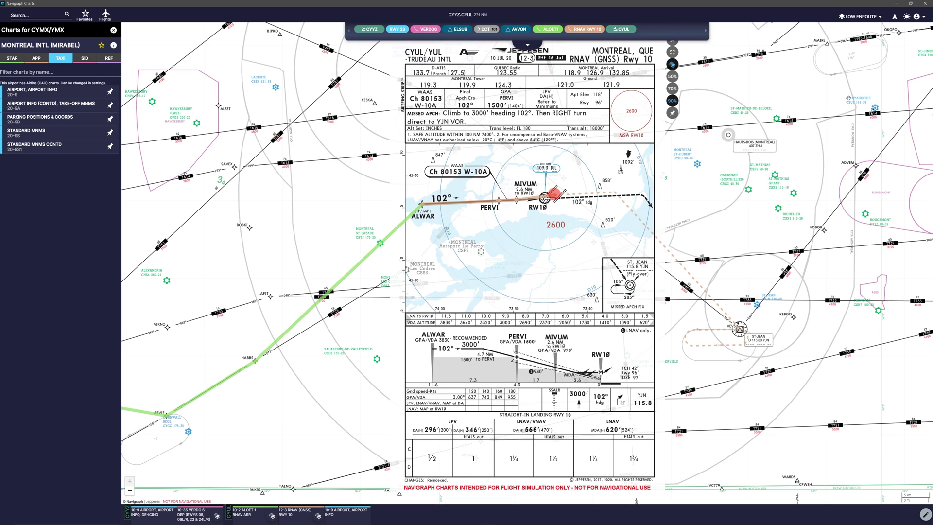
Switch the base map to High Enroute and view the route west of Montreal.
click(860, 16)
click(855, 31)
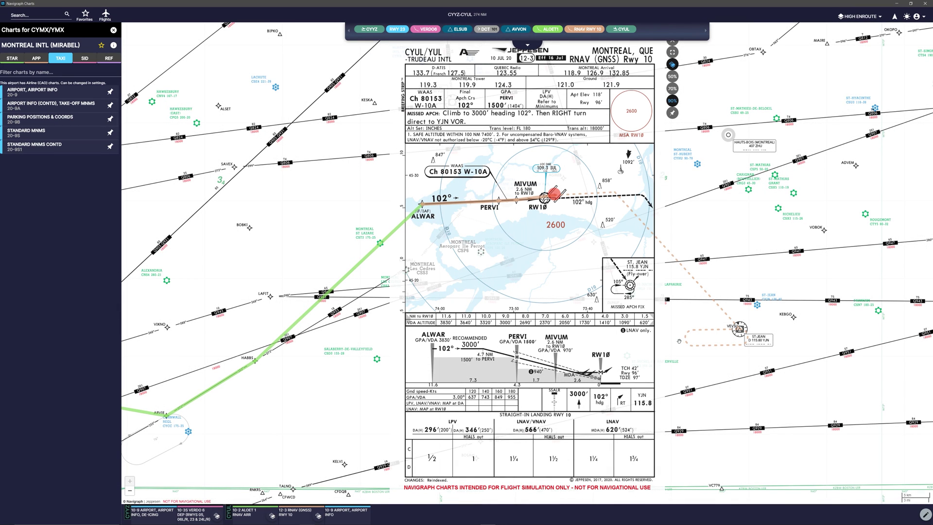
drag(679, 341, 717, 324)
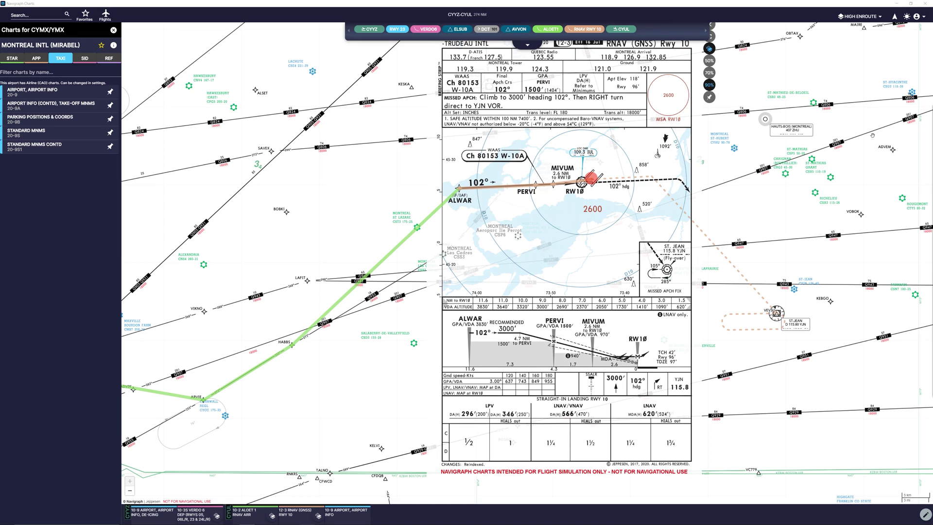
drag(333, 277, 562, 216)
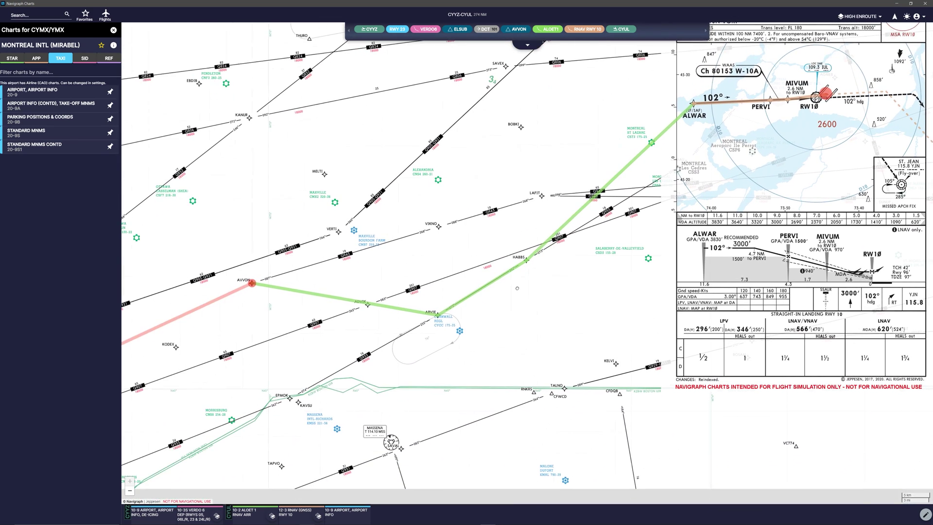
Unload the active CYYZ–CYUL flight and switch the base map back to Low Enroute.
click(106, 16)
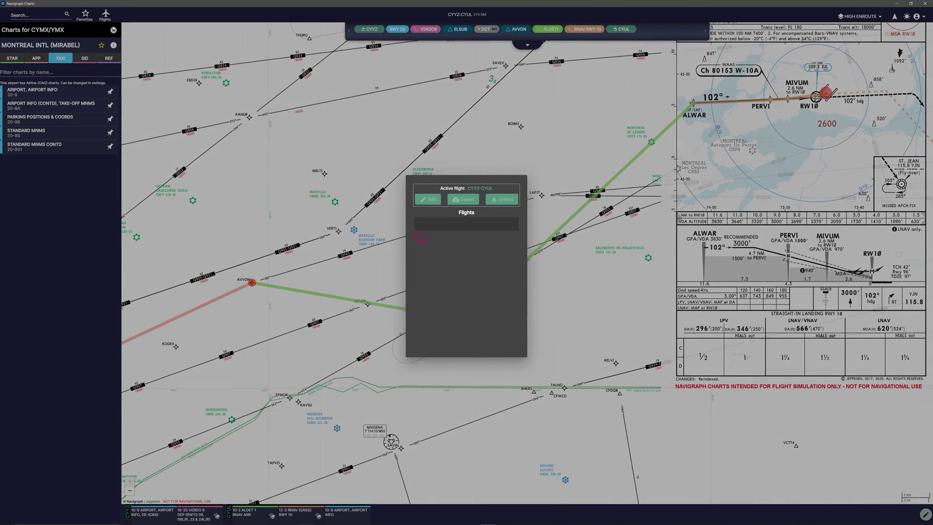
click(508, 215)
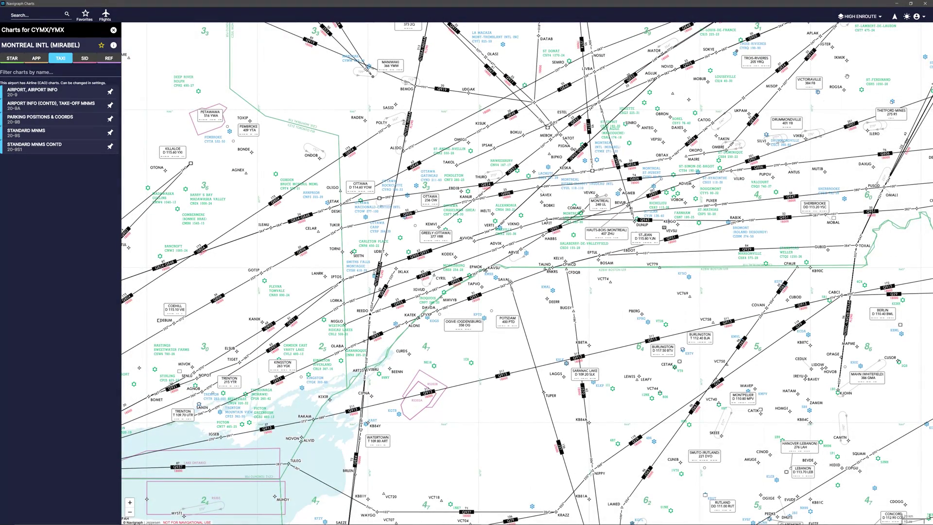
click(859, 16)
click(864, 46)
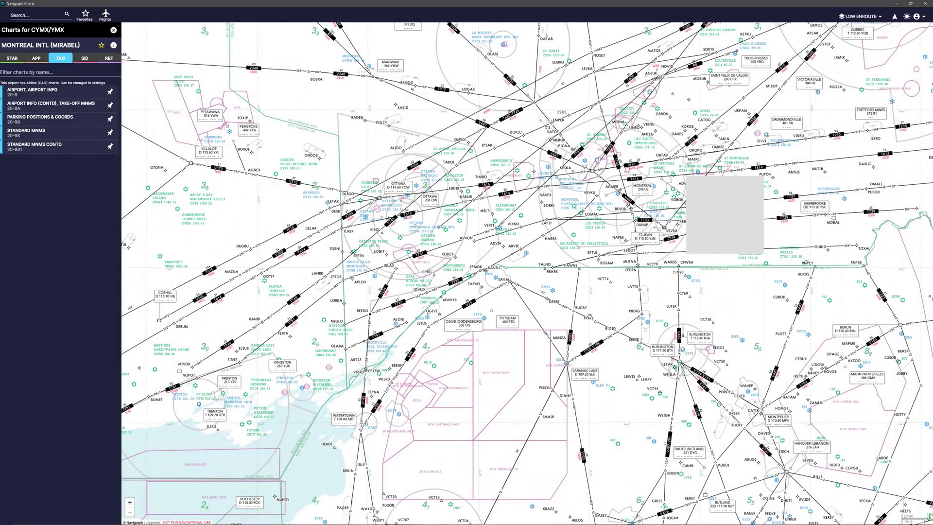
scroll(458, 410, down, 5)
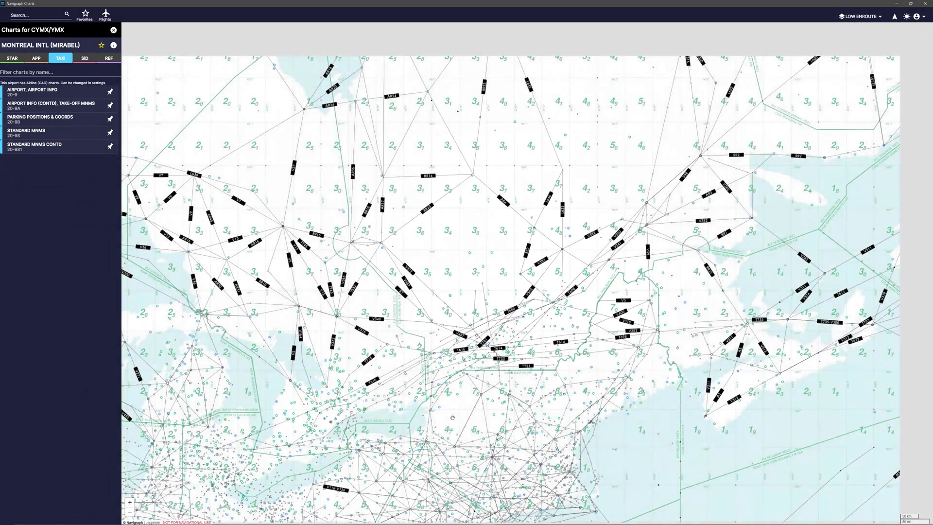
Change the base map from Low Enroute to World Map, centred on Toronto.
scroll(564, 291, up, 5)
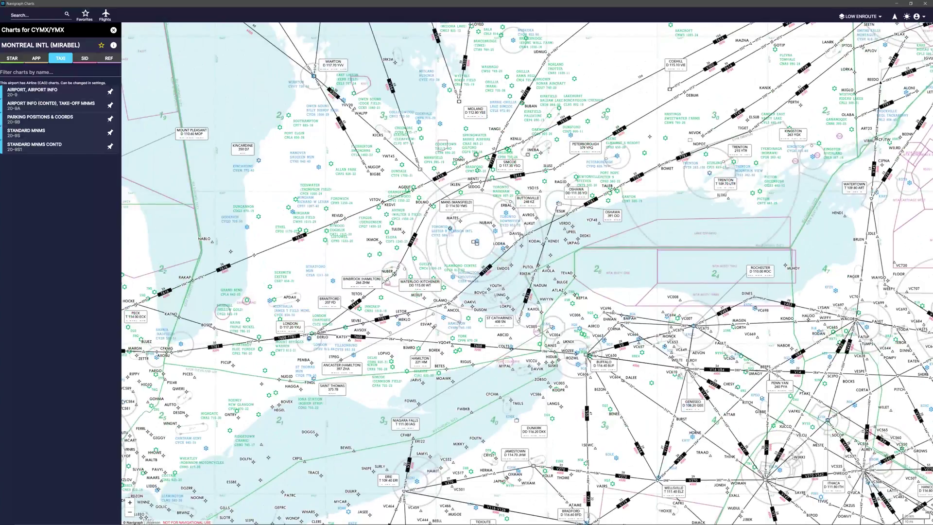
scroll(554, 227, down, 5)
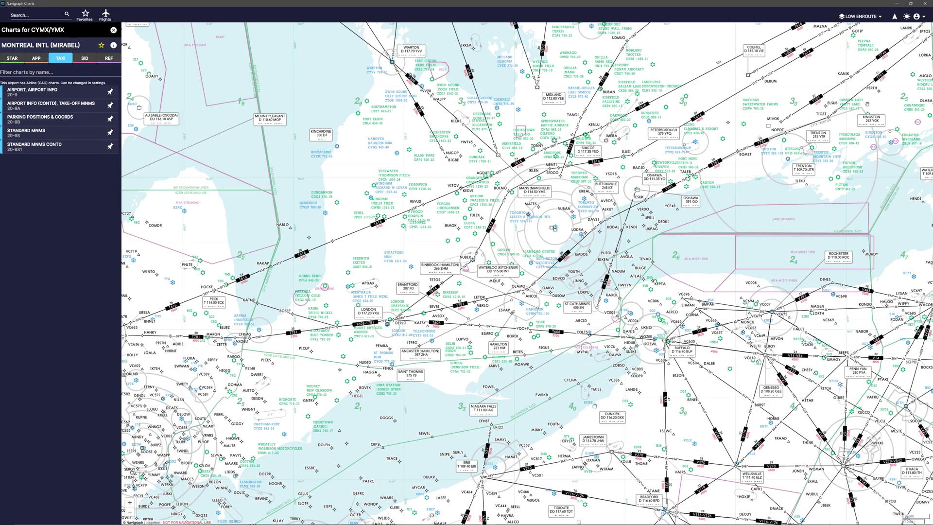
click(863, 19)
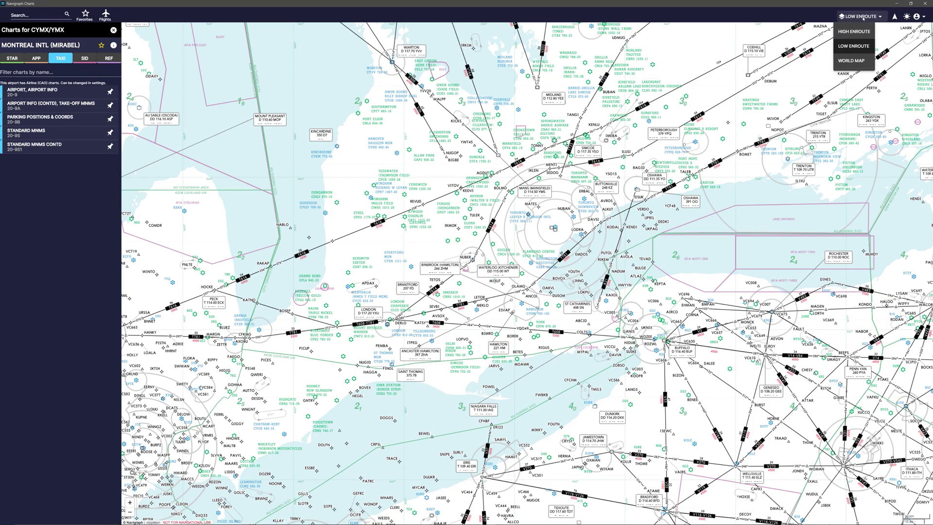
click(858, 67)
scroll(557, 218, up, 3)
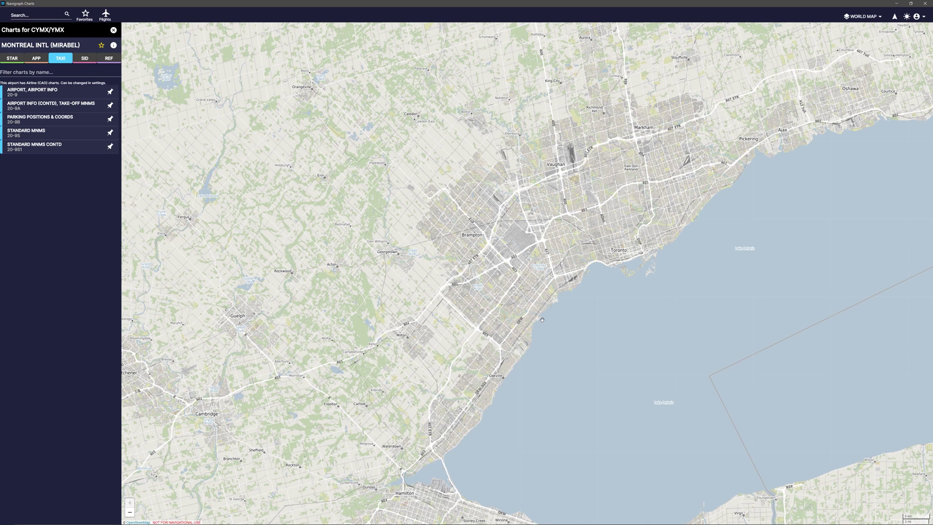
drag(555, 213, 561, 239)
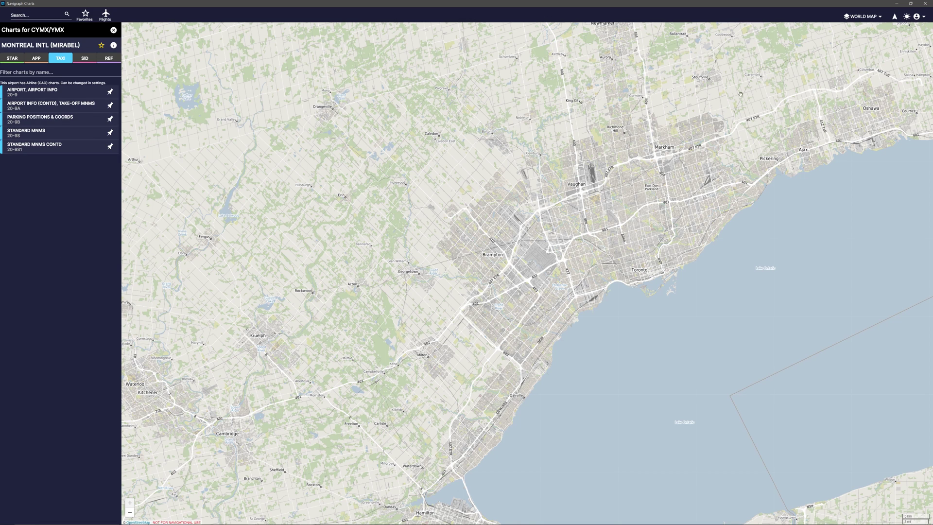
Switch back to Low Enroute and show Toronto Pearson's airport details.
click(862, 16)
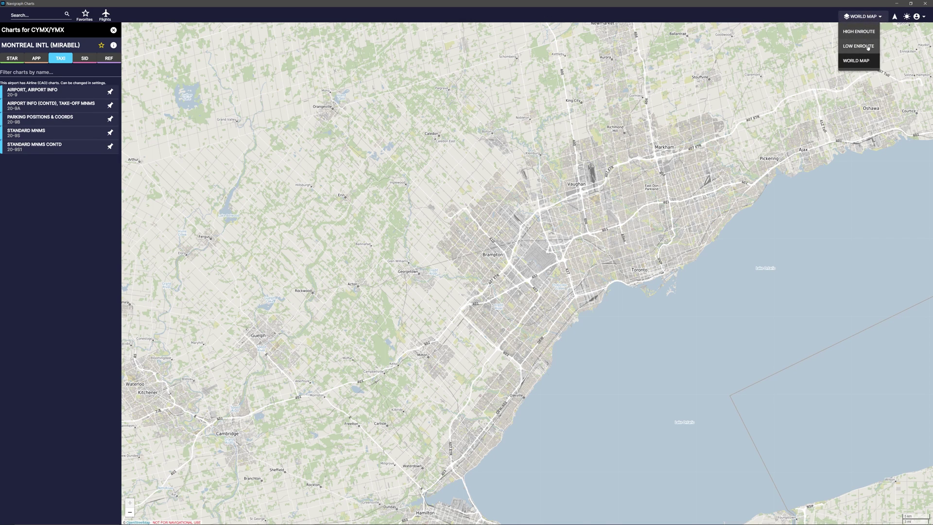
click(866, 47)
drag(561, 261, 594, 246)
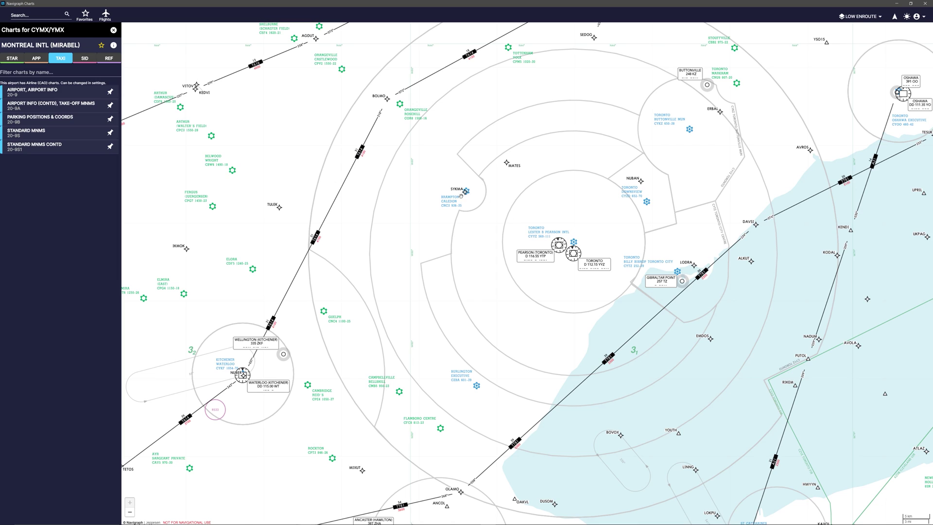
click(574, 241)
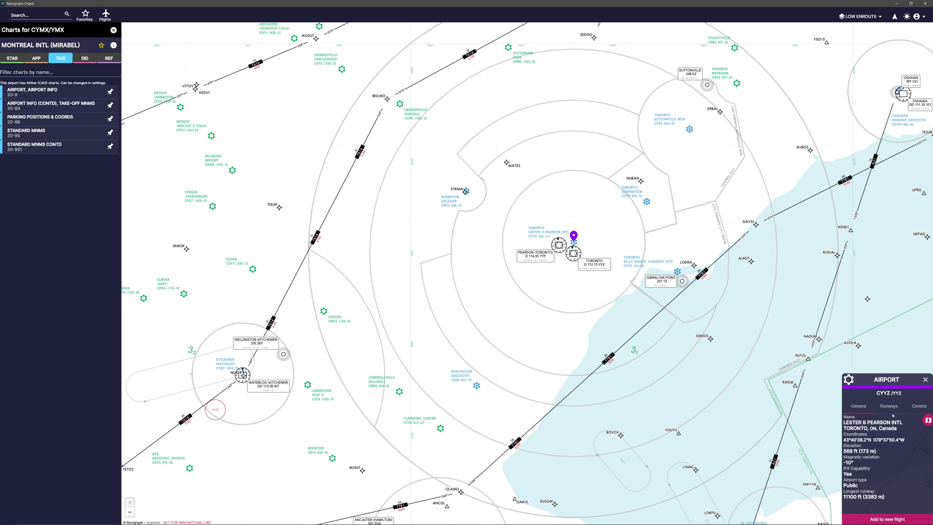
Browse Rosehill COR8's runway and frequency details, then return to Toronto Pearson CYYZ.
drag(409, 127, 422, 154)
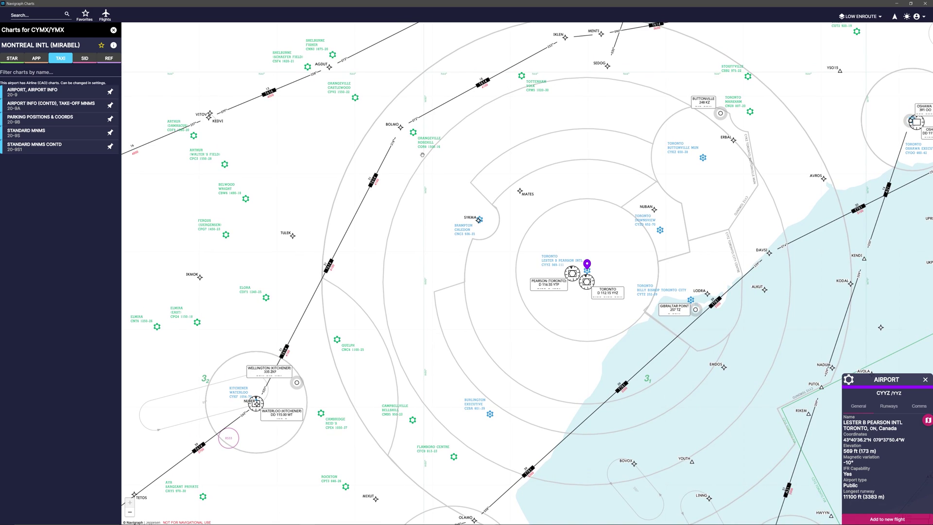
click(414, 132)
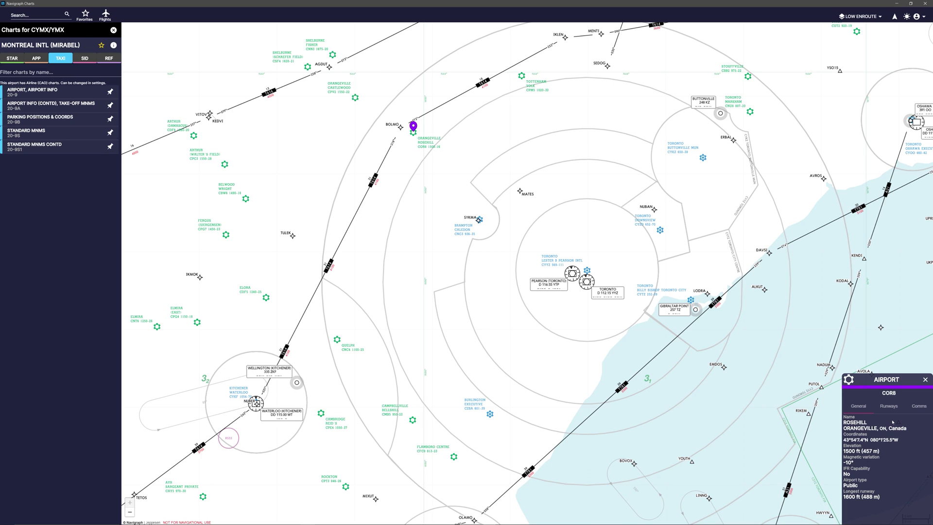
click(888, 407)
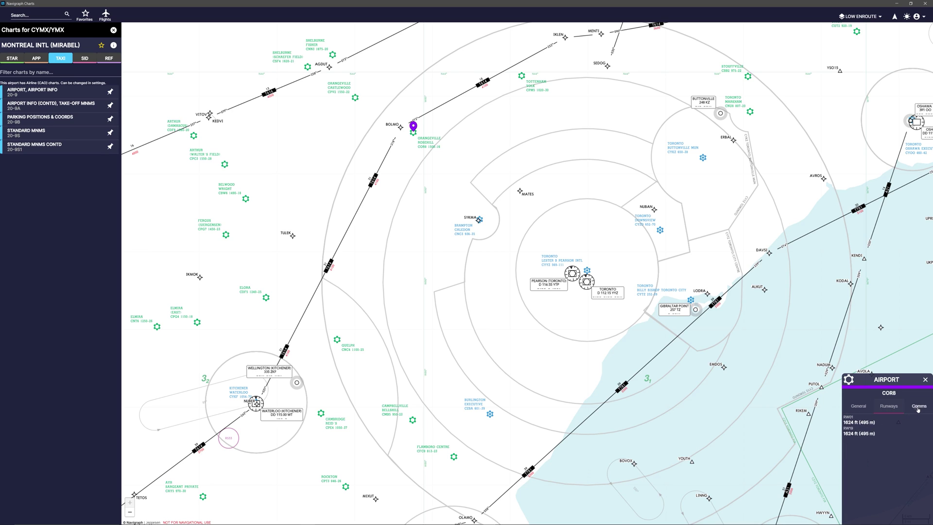
click(918, 406)
click(889, 406)
click(858, 407)
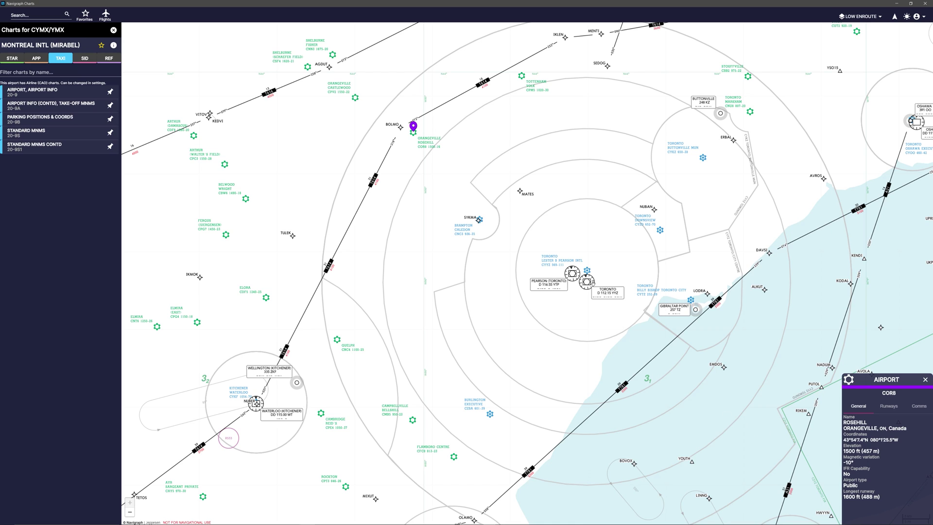
click(588, 271)
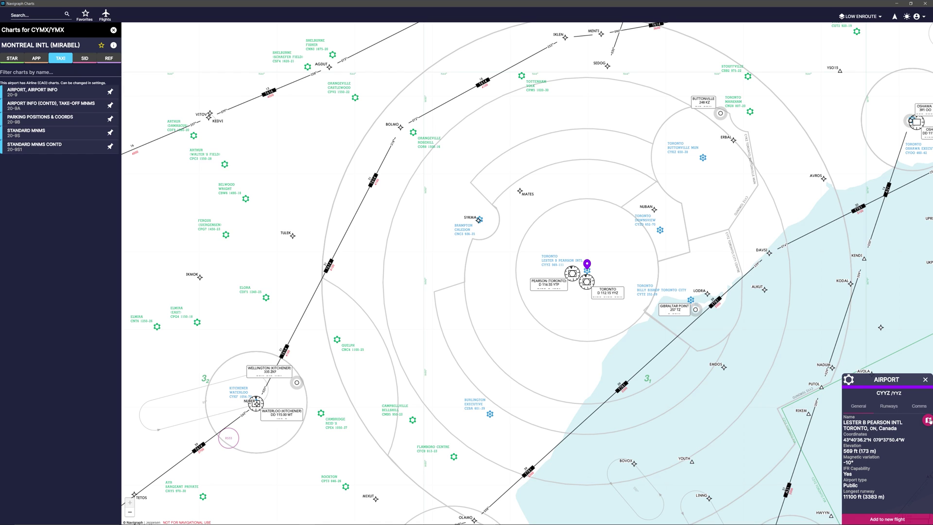
Load Toronto Pearson's chart list and scroll through it.
click(927, 419)
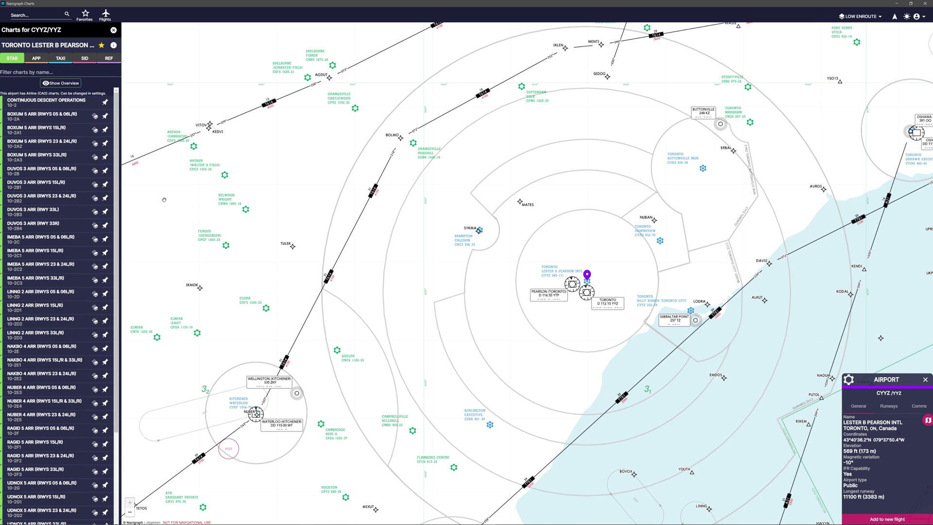
scroll(87, 245, down, 2)
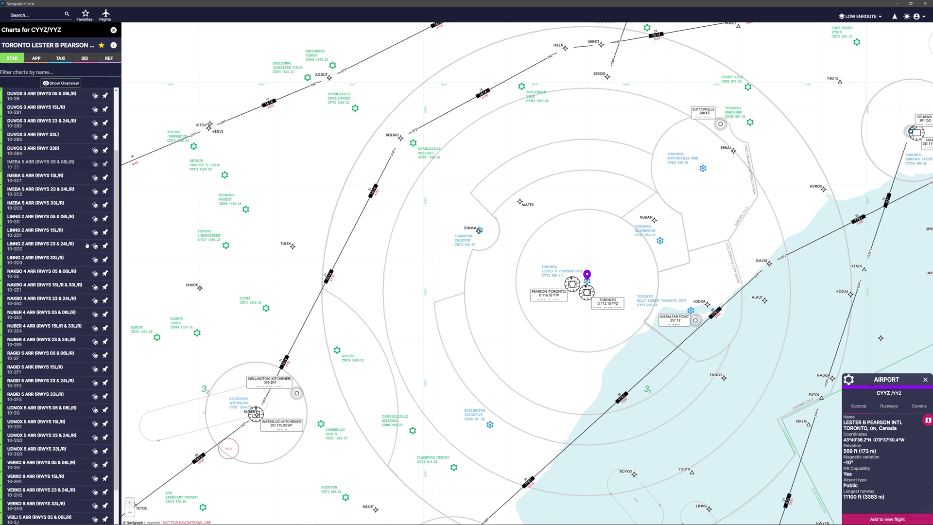
scroll(87, 245, down, 1)
scroll(83, 253, up, 3)
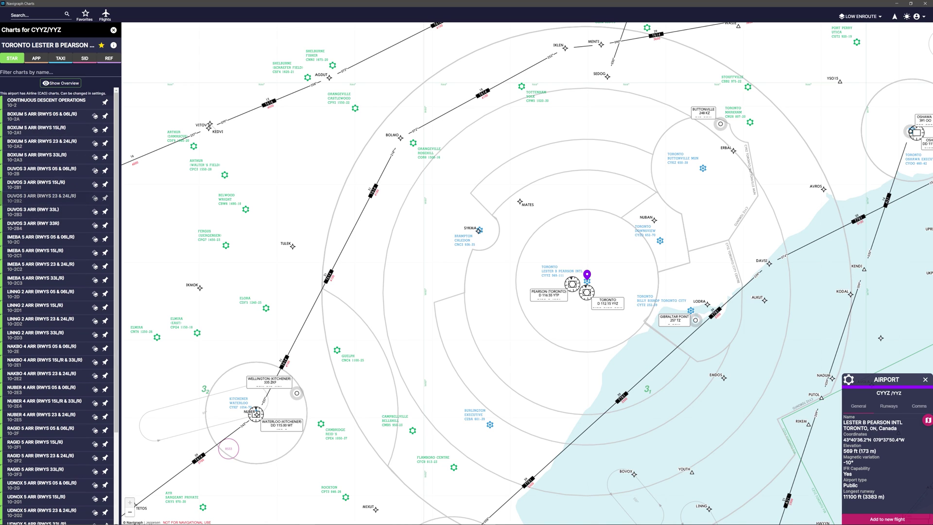
Cycle Pearson's APP, TAXI, SID and STAR lists, then show Brampton-Caledon CNC3 details.
click(34, 61)
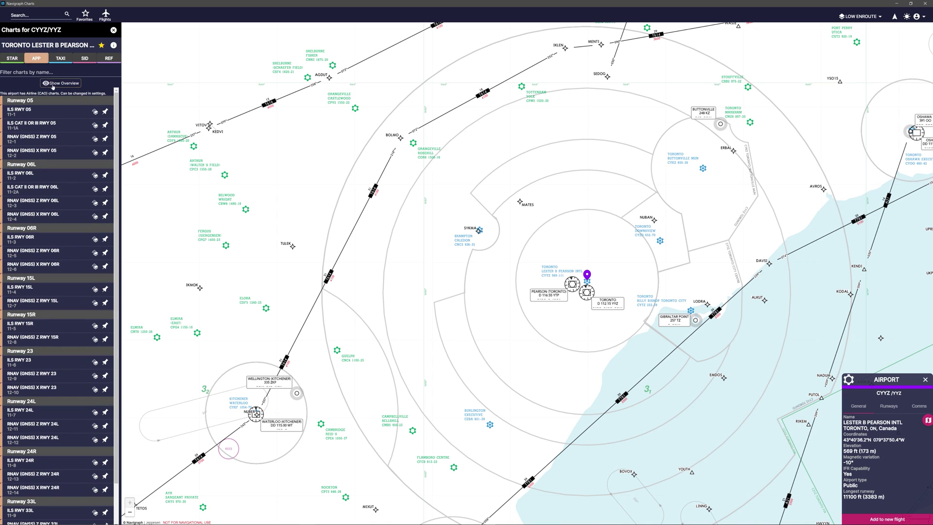
click(62, 59)
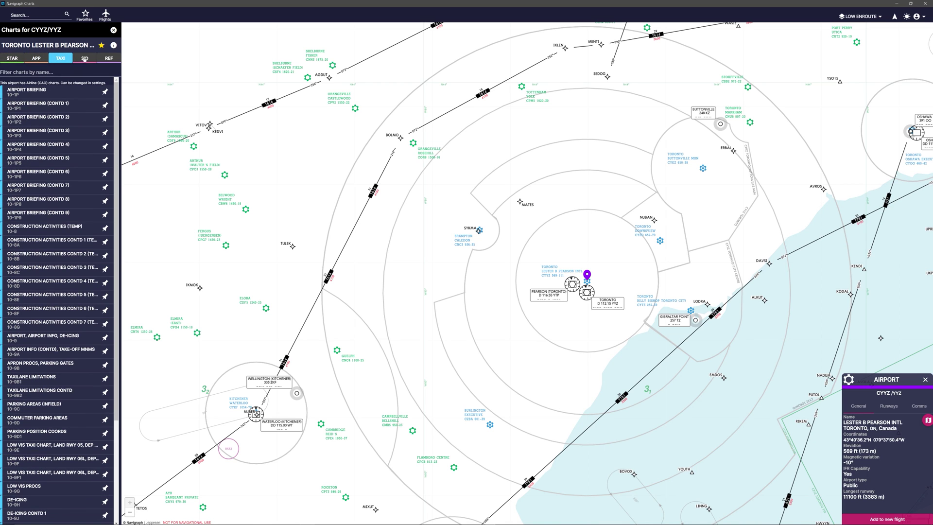
click(85, 58)
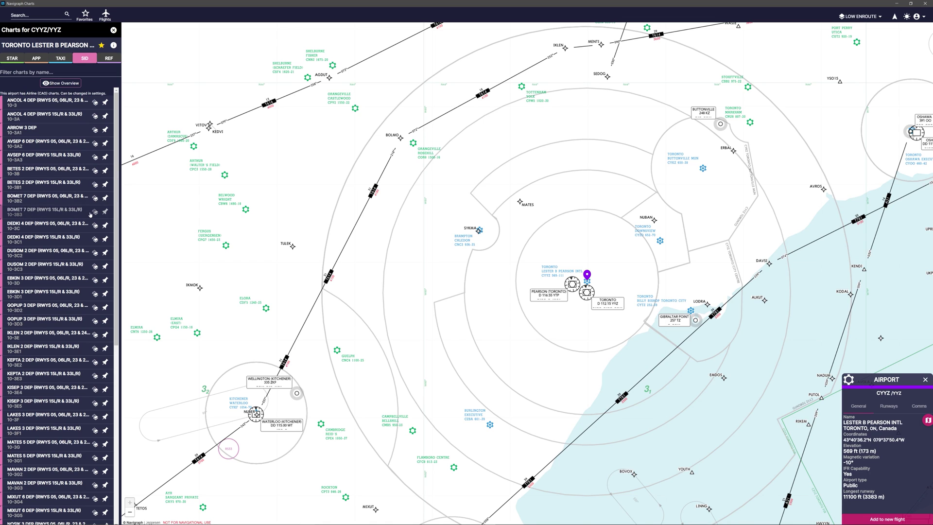
click(12, 58)
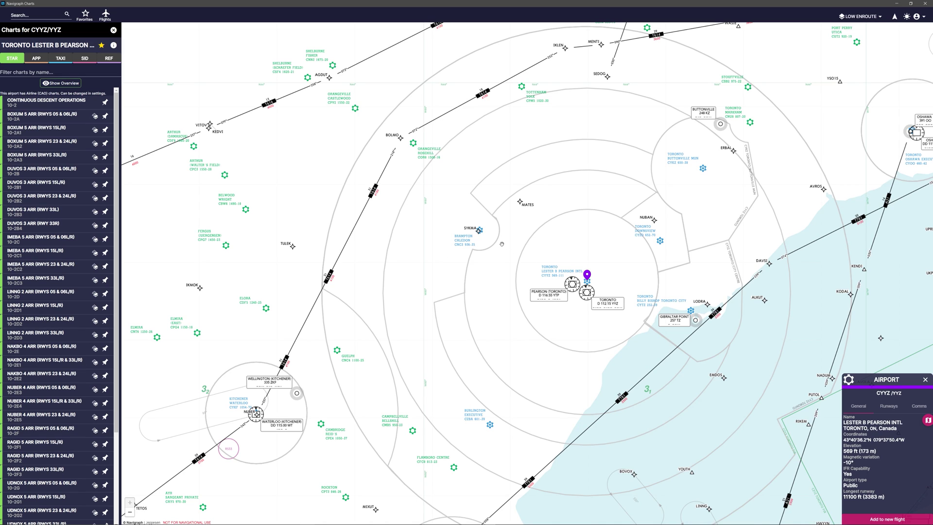
click(481, 230)
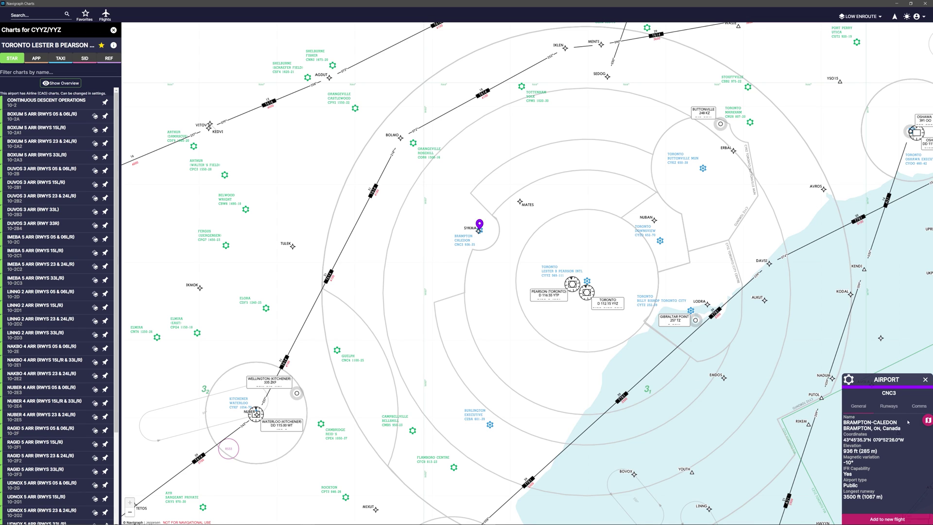
Load CNC3's charts, confirm it has no SID, and view then close its 10-9 chart.
click(927, 420)
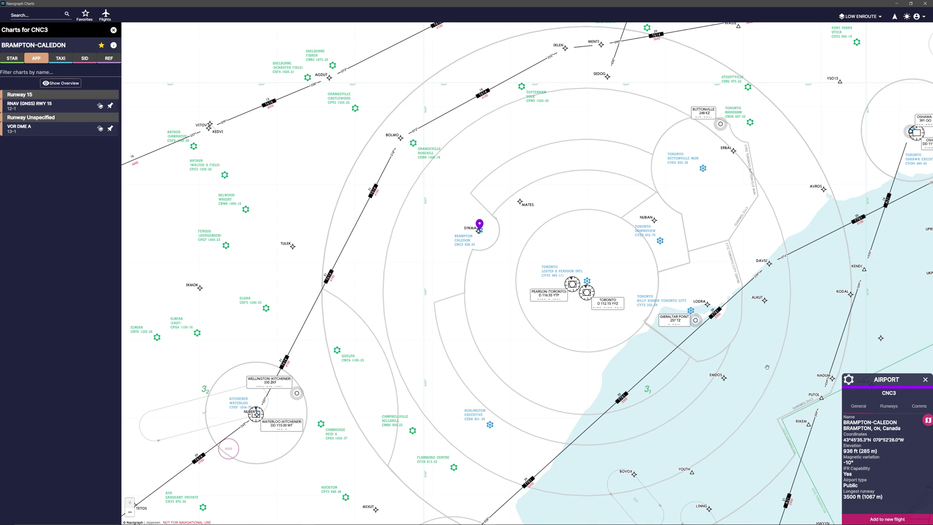
click(62, 59)
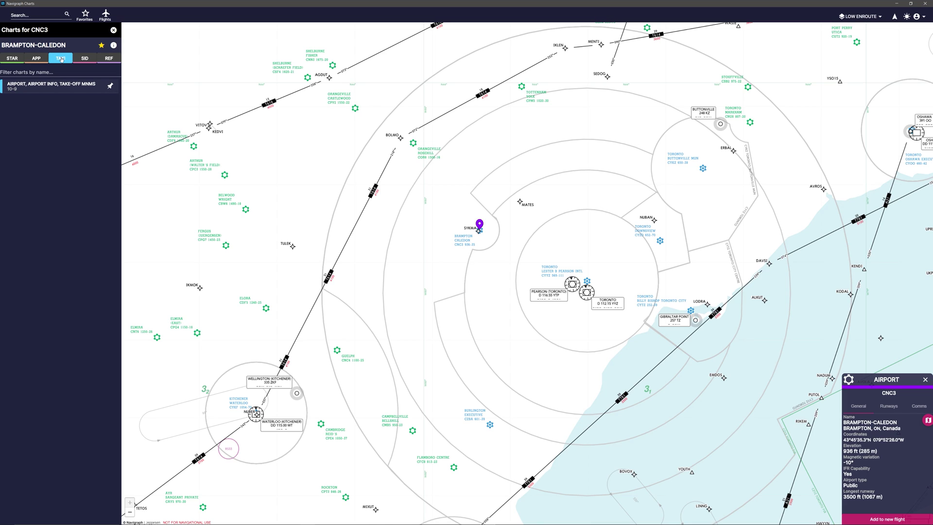
click(84, 58)
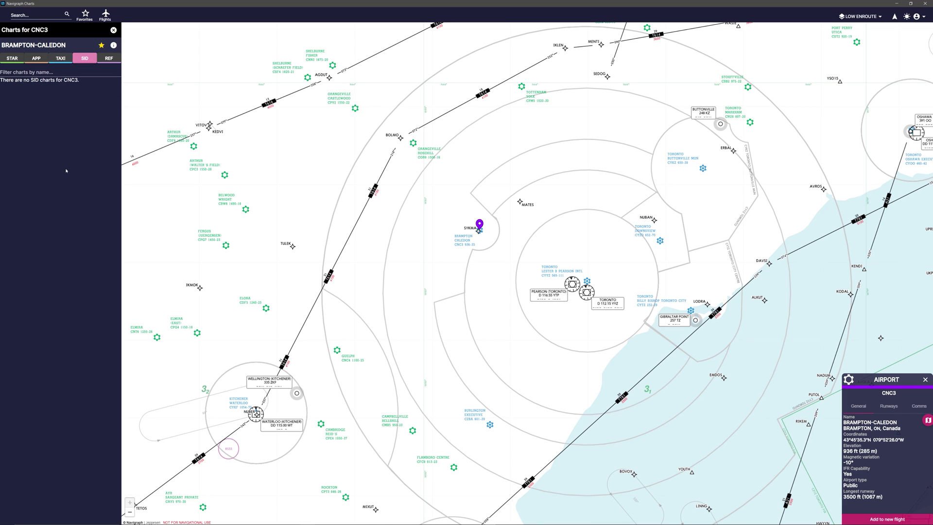
click(59, 59)
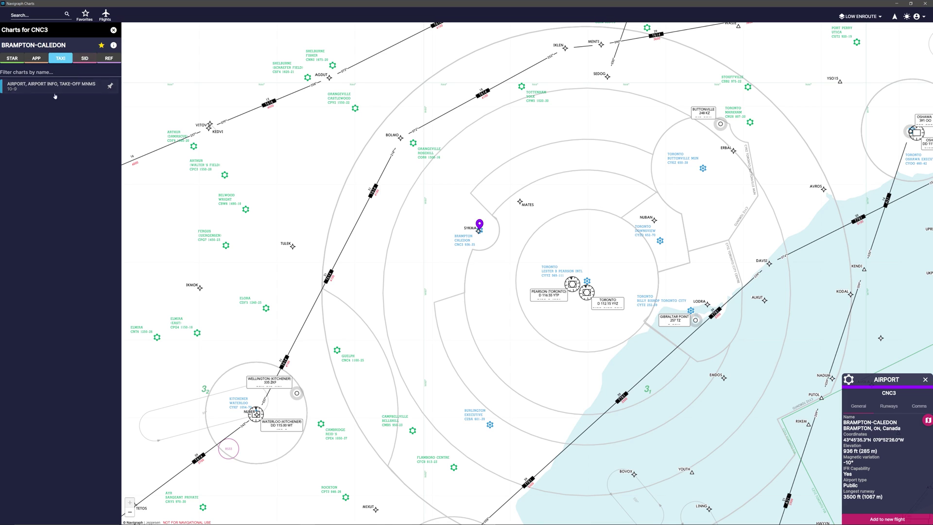
click(78, 87)
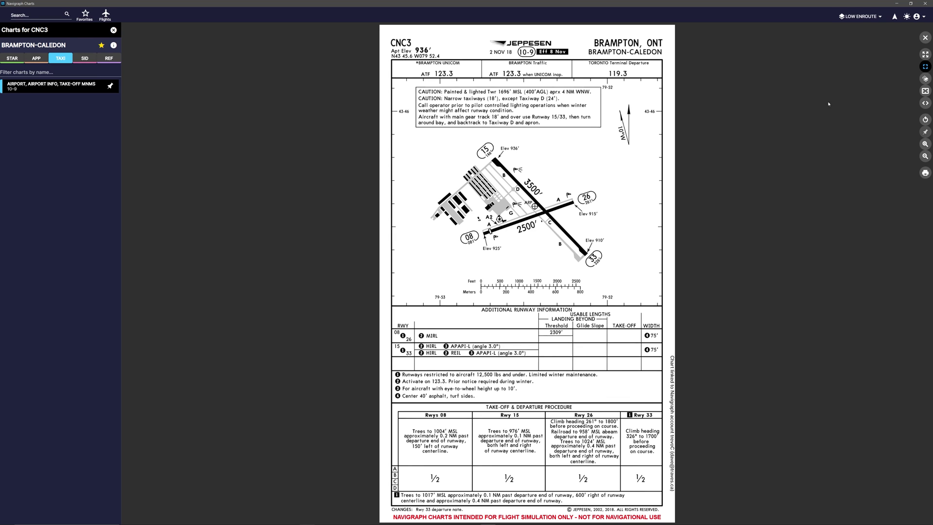
click(924, 38)
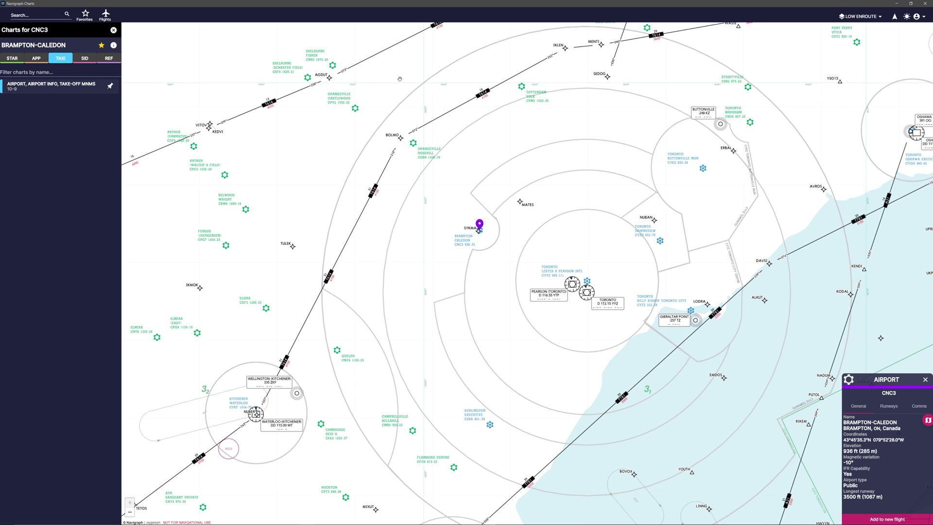
Create a manually entered flight from Toronto Pearson CYYZ to Montreal CYUL.
click(105, 15)
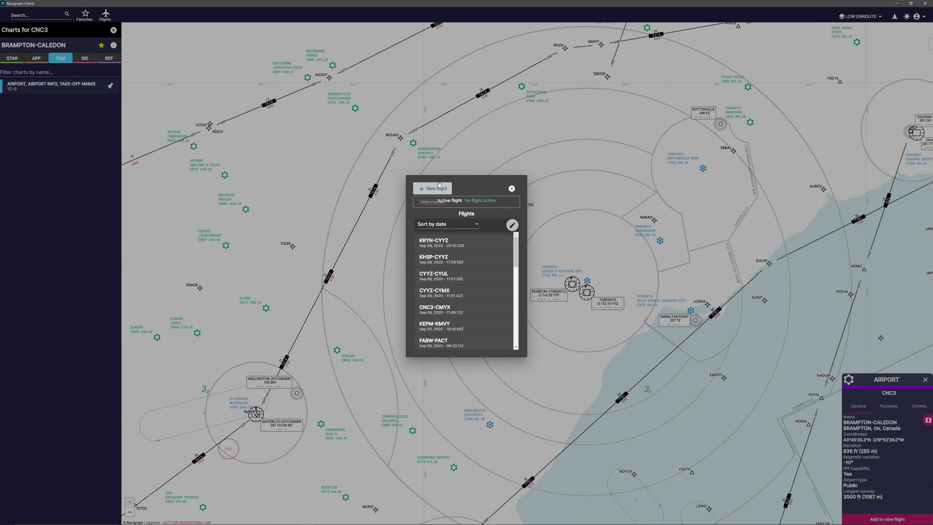
click(439, 189)
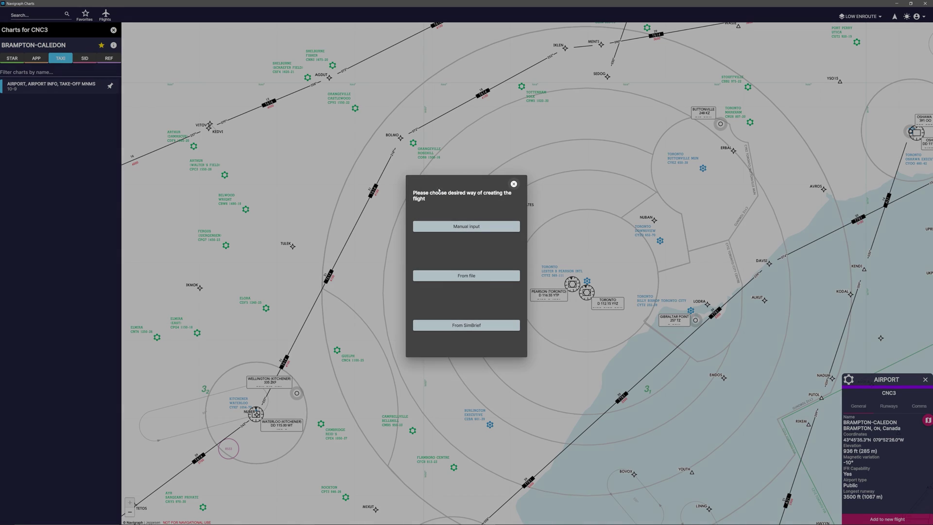
click(477, 227)
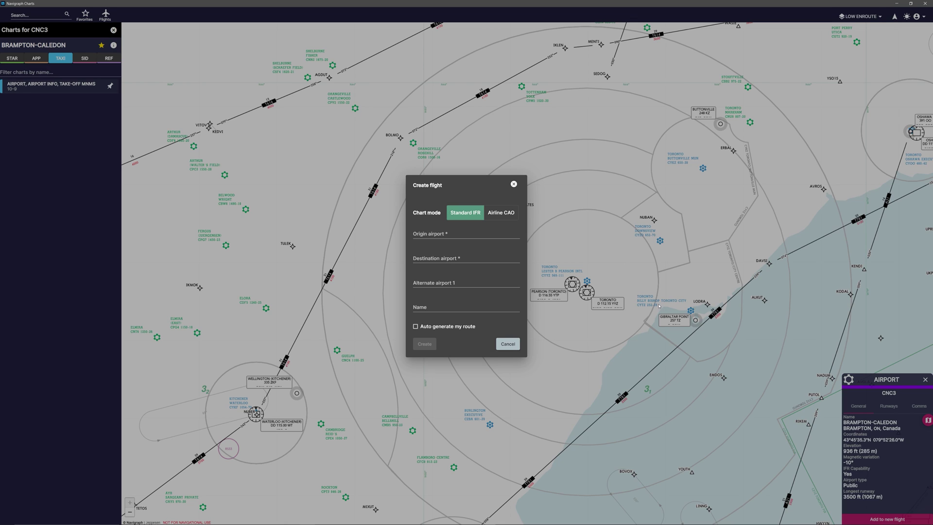
click(468, 237)
text(cyyz)
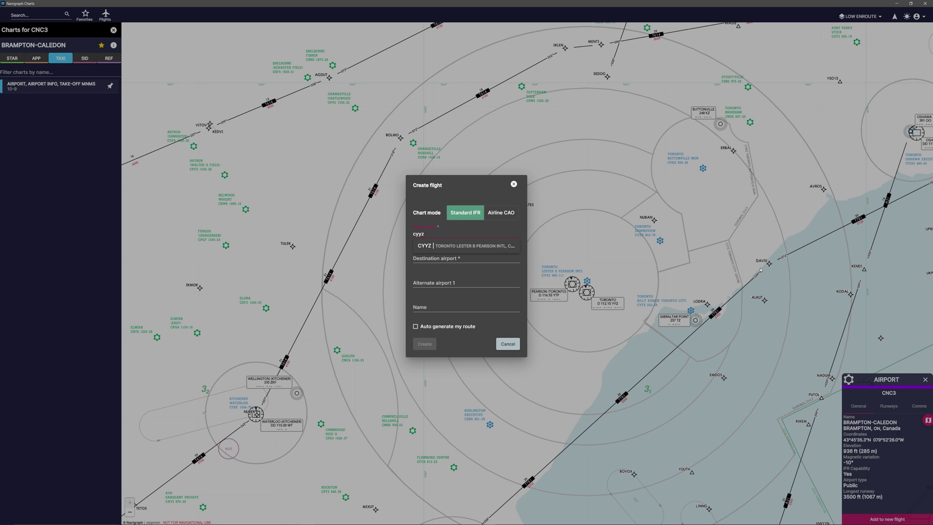
click(485, 247)
click(483, 261)
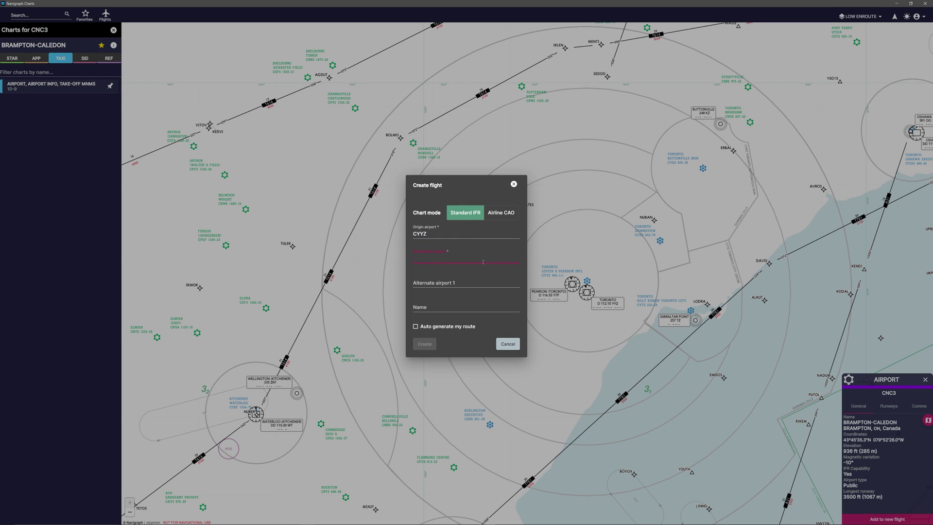
text(cyul)
click(479, 271)
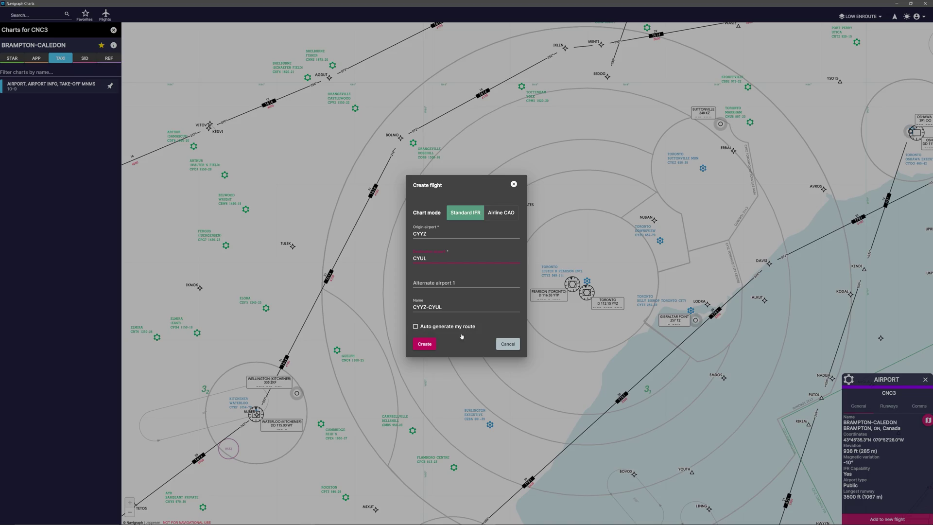
click(424, 344)
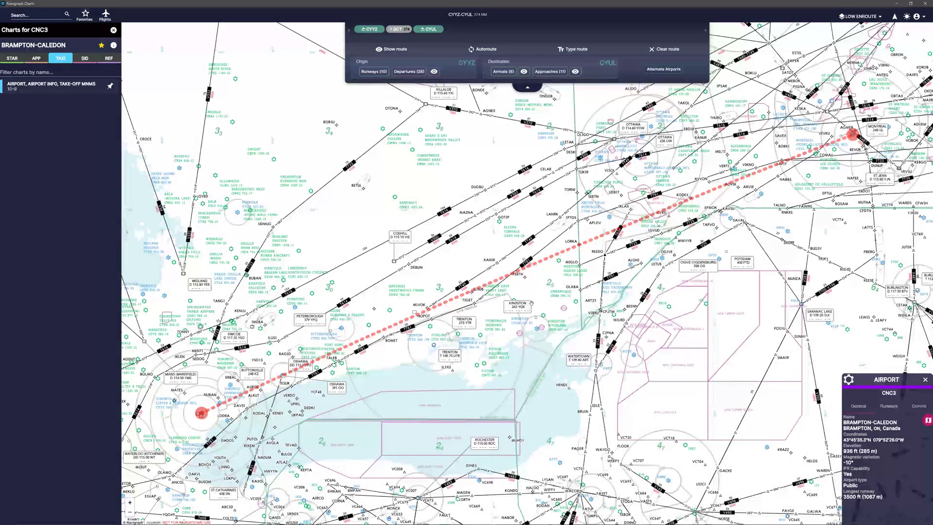
Zoom around the direct route and check the CYYZ and CYUL airport option menus.
scroll(531, 303, down, 3)
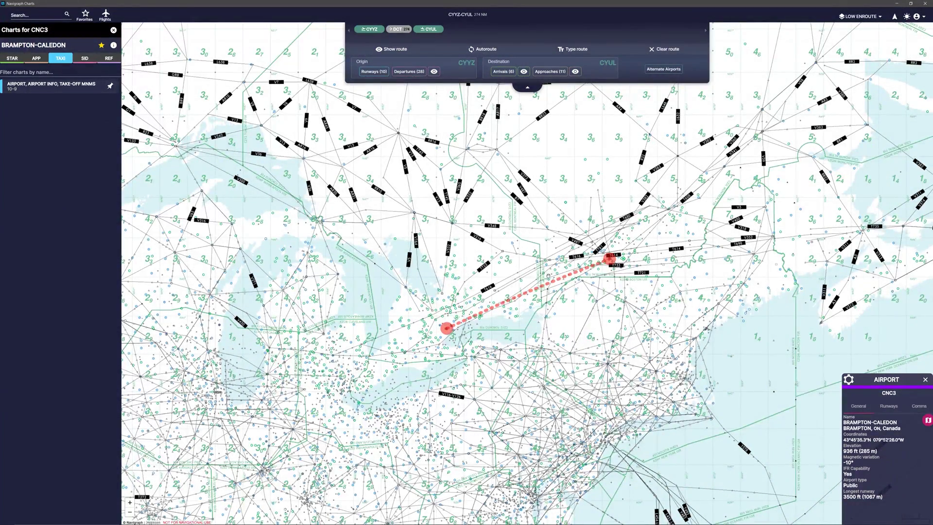
scroll(533, 310, up, 3)
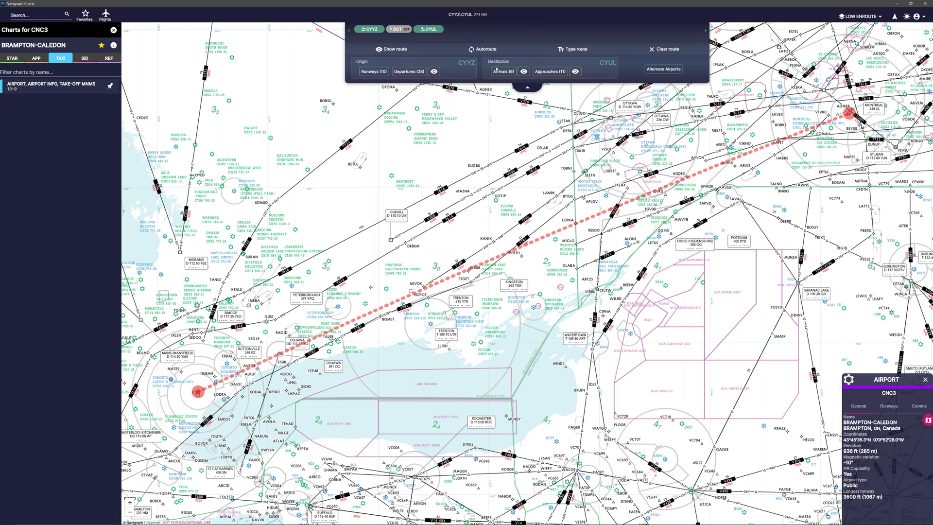
click(466, 63)
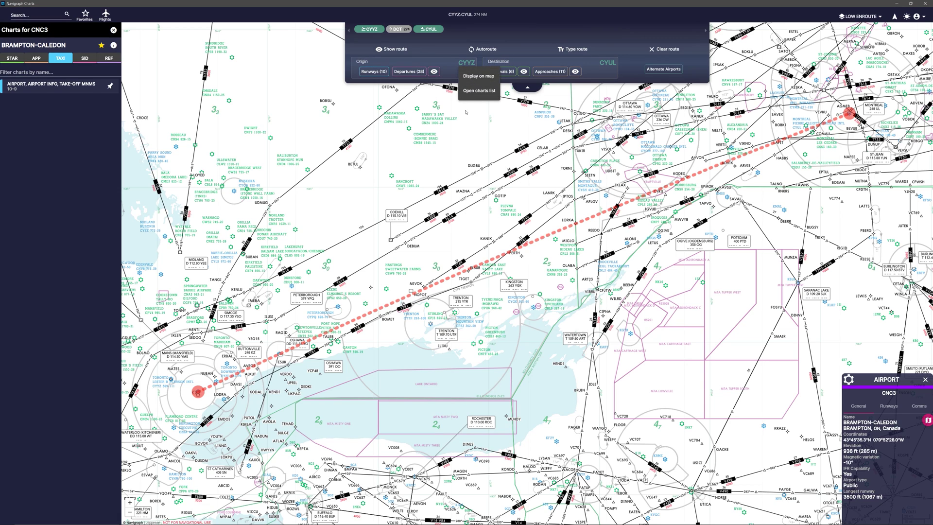
click(609, 63)
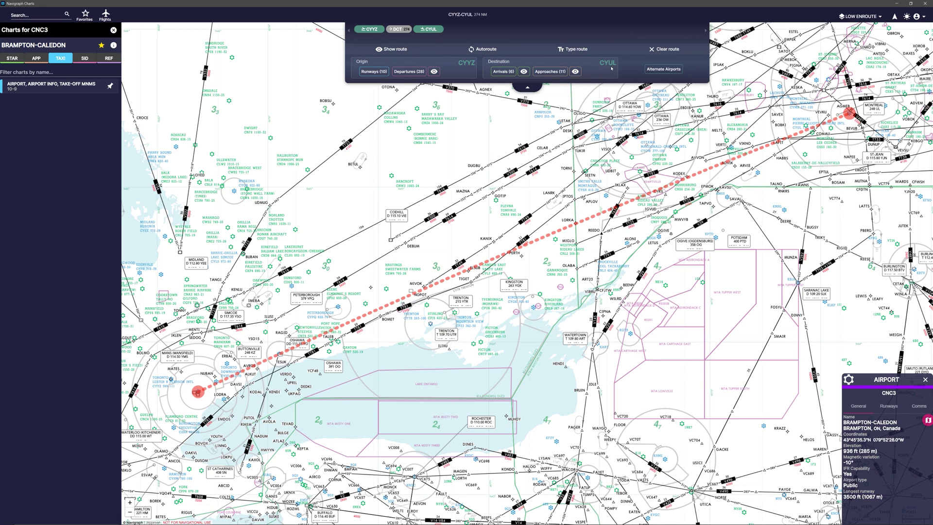
click(610, 64)
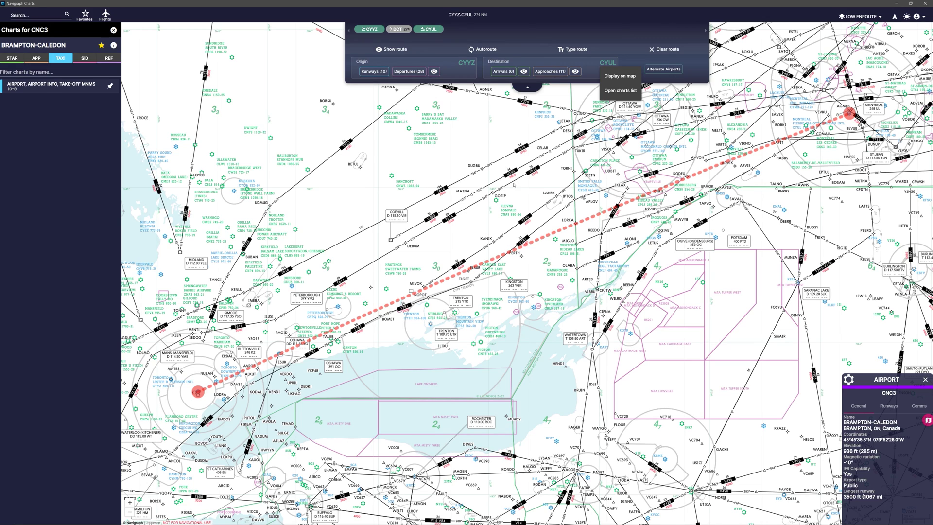
click(486, 50)
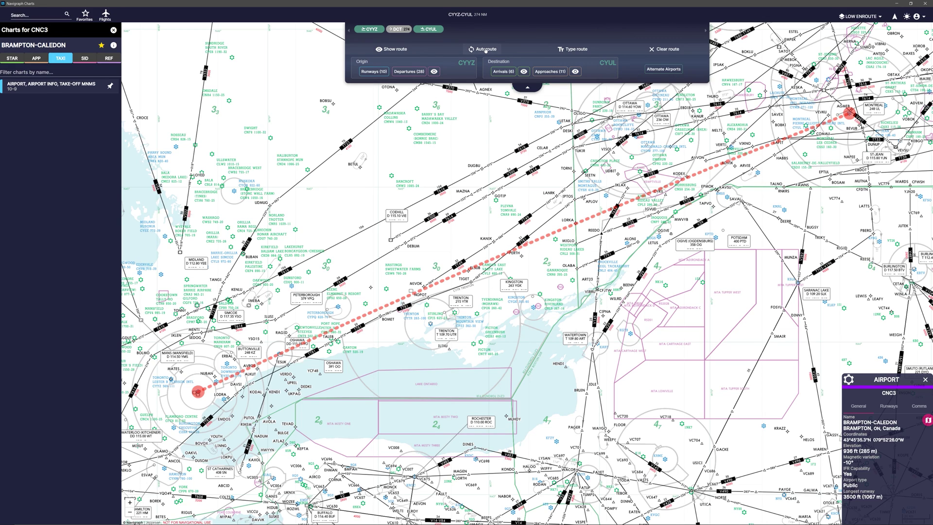
Autoroute the flight along low airways, giving CYYZ ELSUB DCT AVVON CYUL, then inspect it.
click(486, 50)
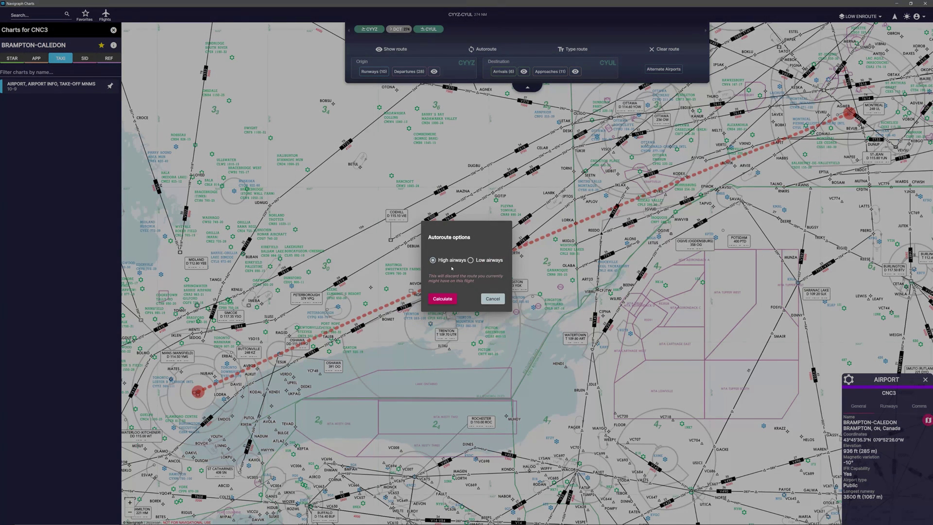
click(471, 261)
click(442, 299)
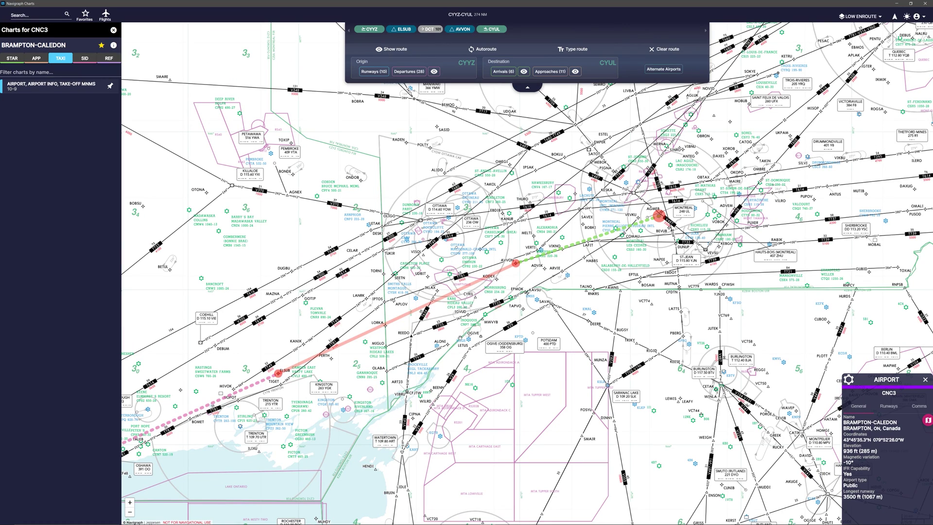
drag(453, 358, 794, 227)
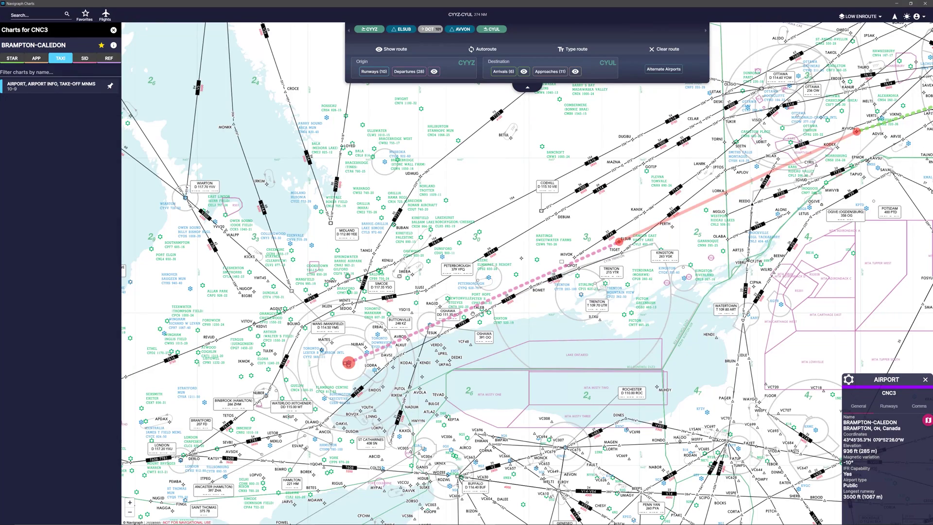
drag(634, 236, 599, 237)
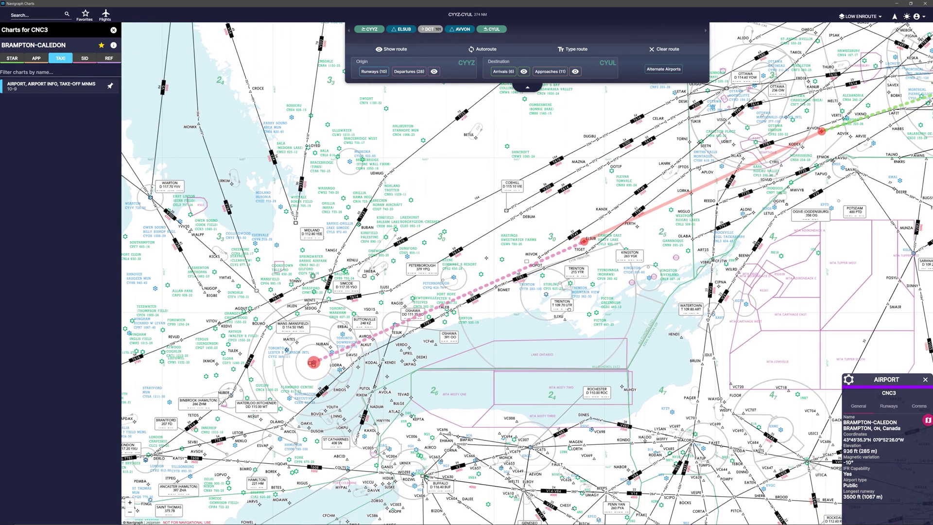
Show the CYYZ departures on the map and select the VERDO6 SID.
click(435, 72)
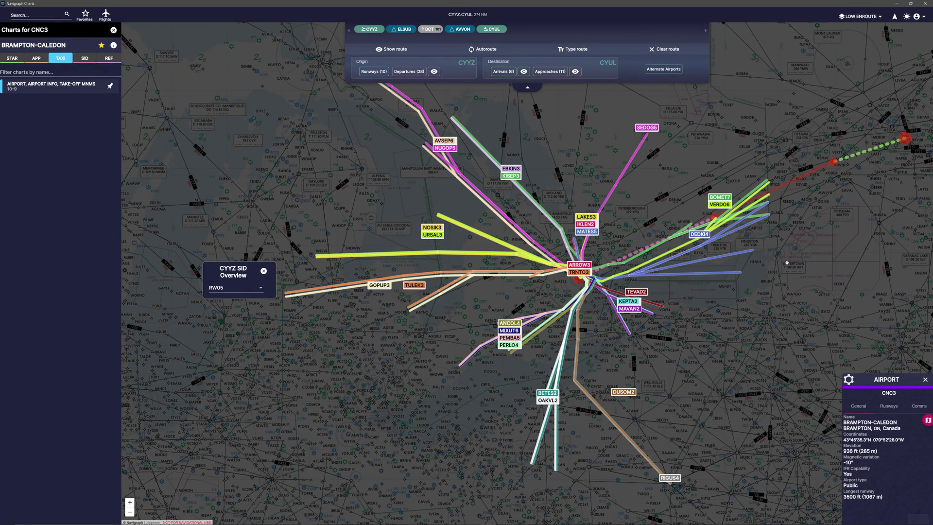
drag(788, 266, 575, 302)
scroll(484, 271, up, 3)
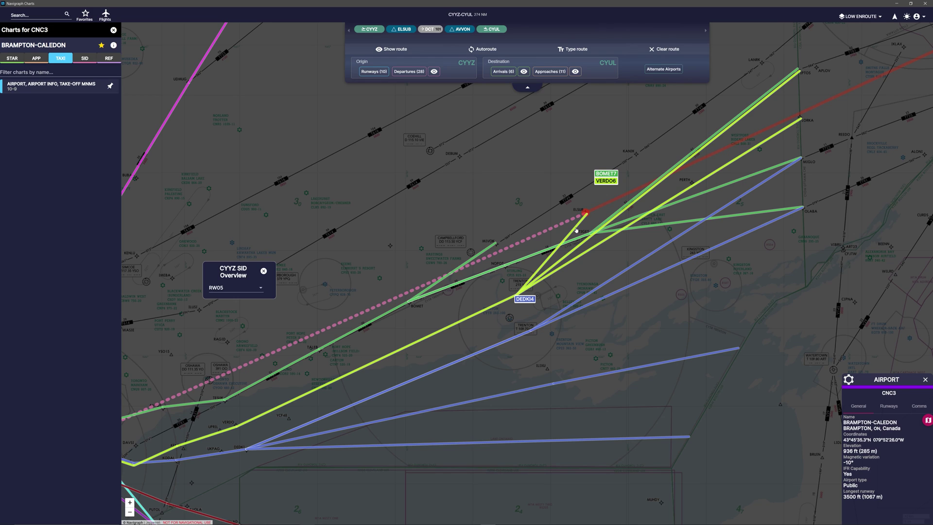
click(576, 230)
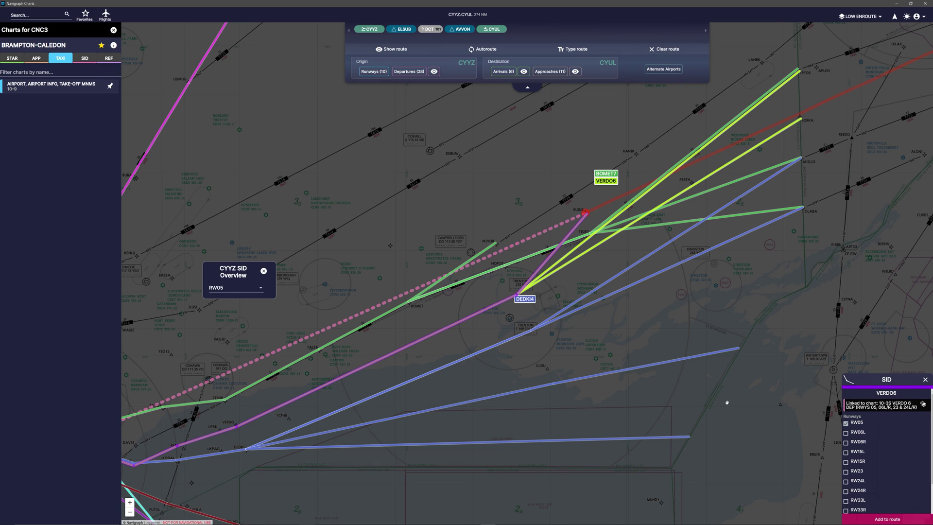
Set VERDO6 to runway 23 only, unchecking runway 05.
drag(727, 402, 664, 371)
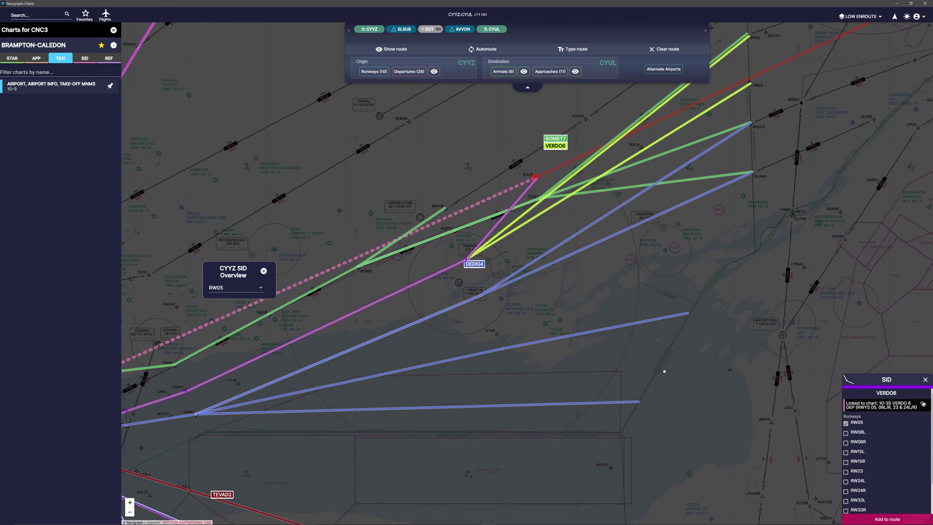
click(846, 472)
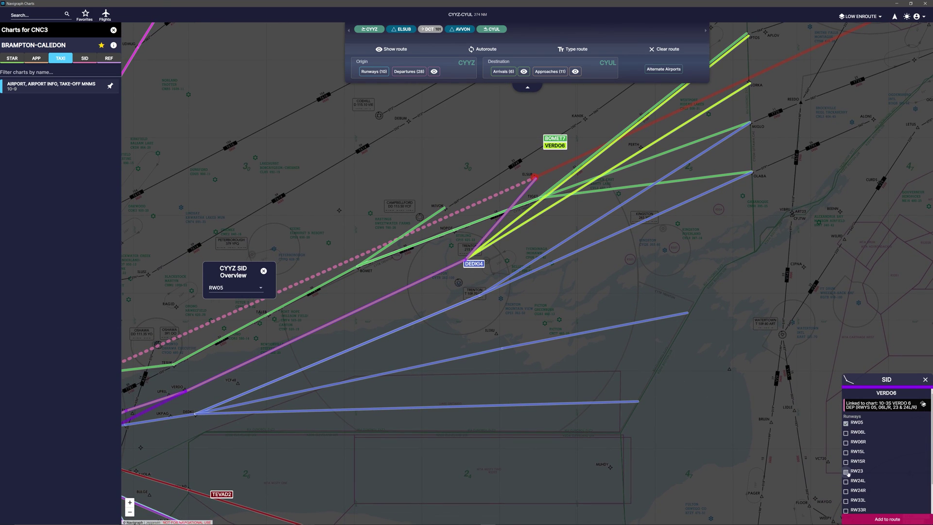
click(846, 423)
drag(412, 355, 581, 305)
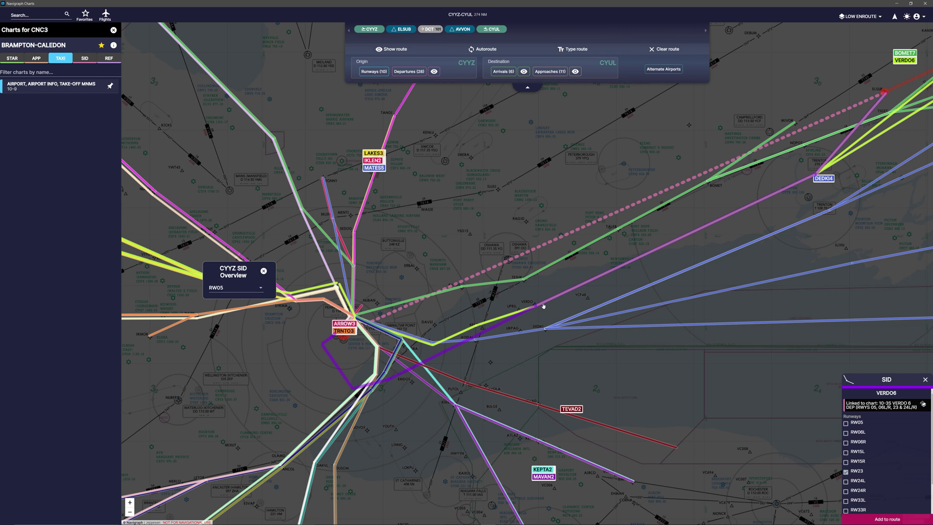
drag(864, 175, 511, 317)
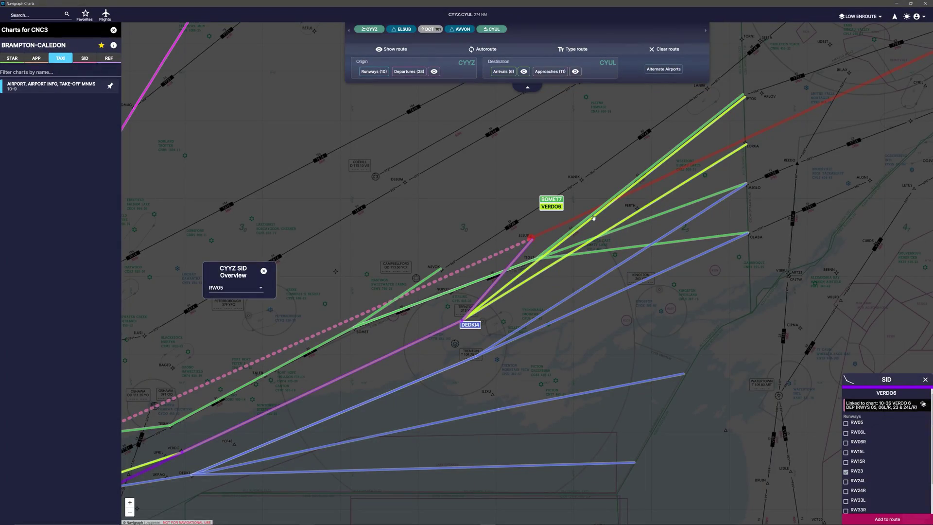
scroll(577, 350, down, 5)
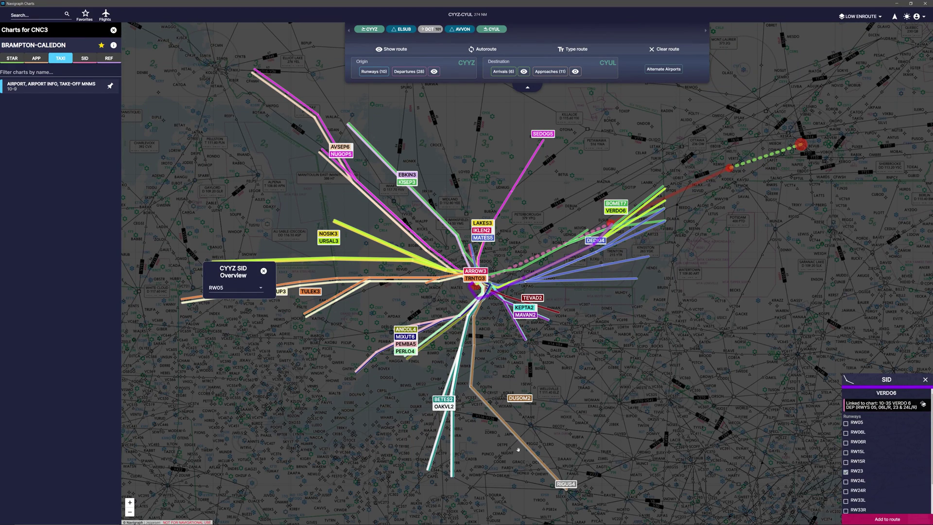
Add runway 23 and VERDO6 to the route and show waypoint labels along the departure.
click(876, 519)
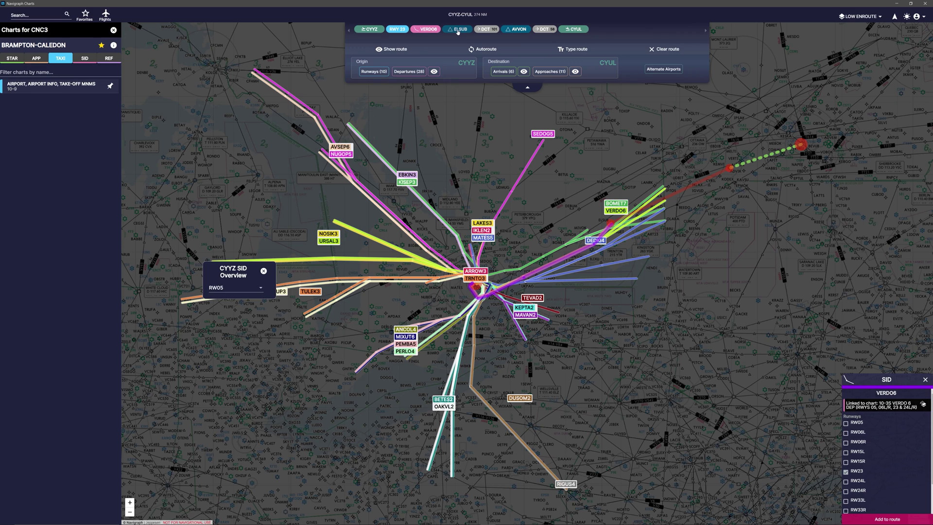
scroll(889, 452, down, 2)
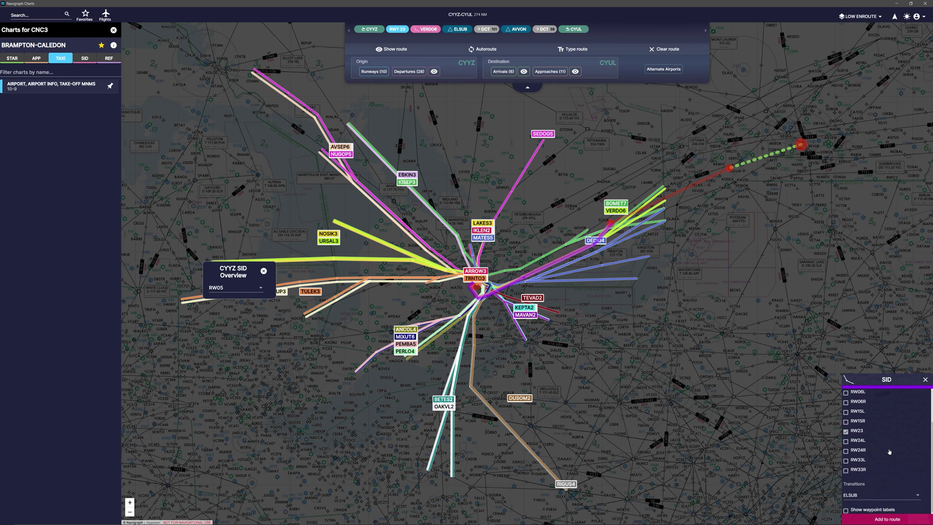
click(850, 511)
drag(709, 346, 638, 363)
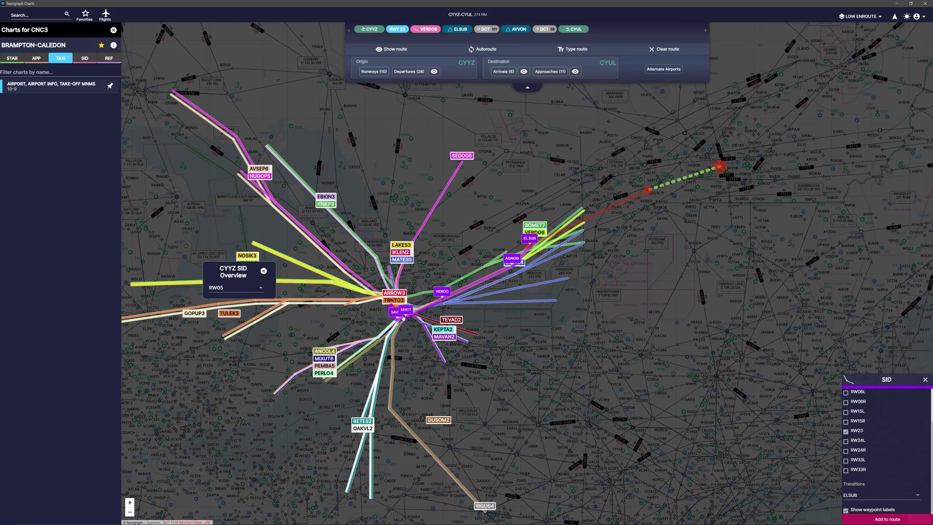
scroll(403, 317, up, 4)
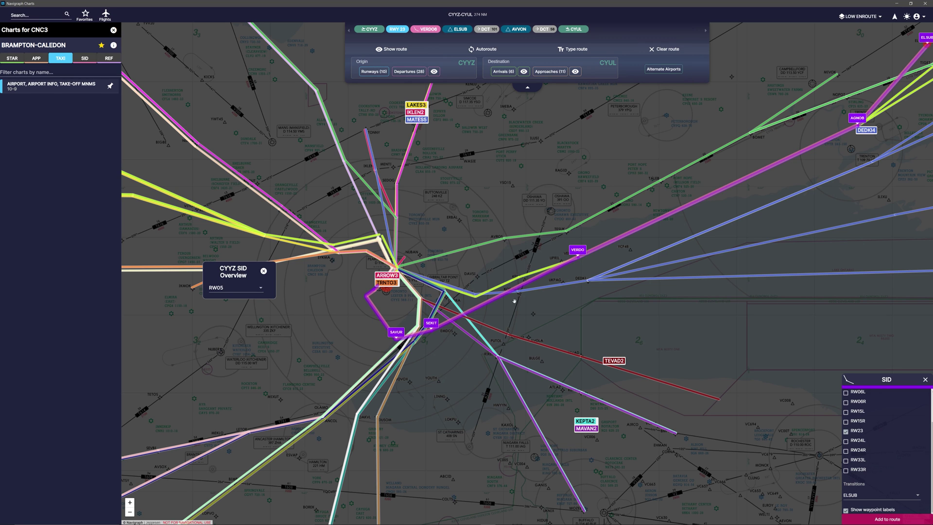
drag(813, 260, 479, 394)
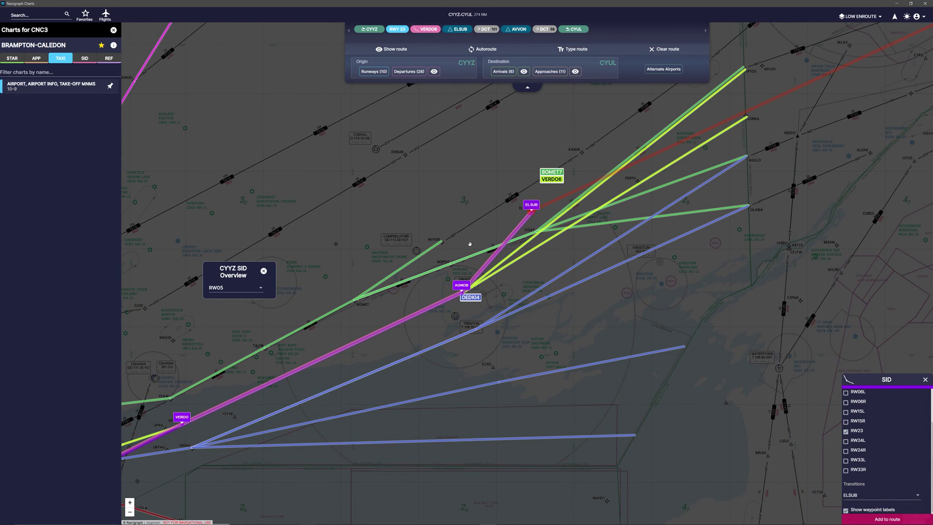
Close the SID details panel and the CYYZ SID overview.
click(924, 379)
click(264, 271)
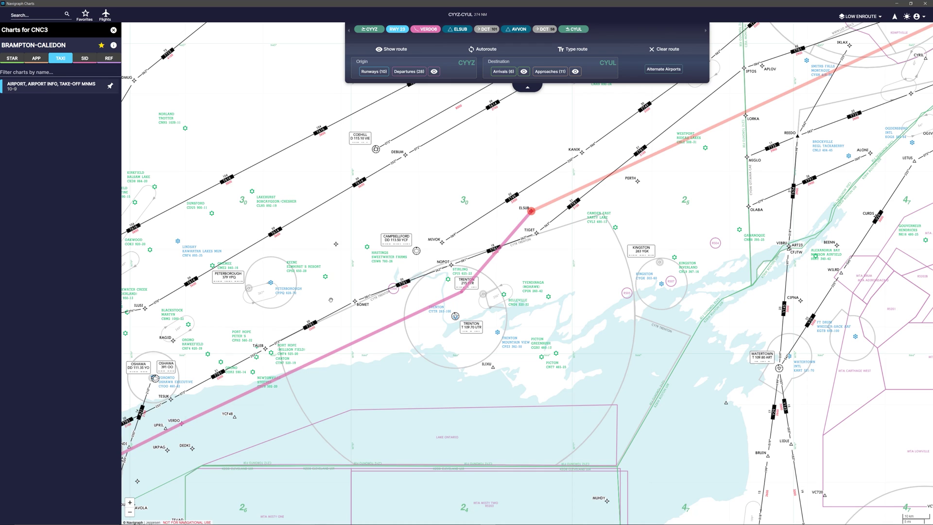
drag(328, 309, 266, 406)
Zoom and pan the map to the route's arrival end near Montreal.
scroll(565, 301, down, 4)
scroll(529, 272, up, 4)
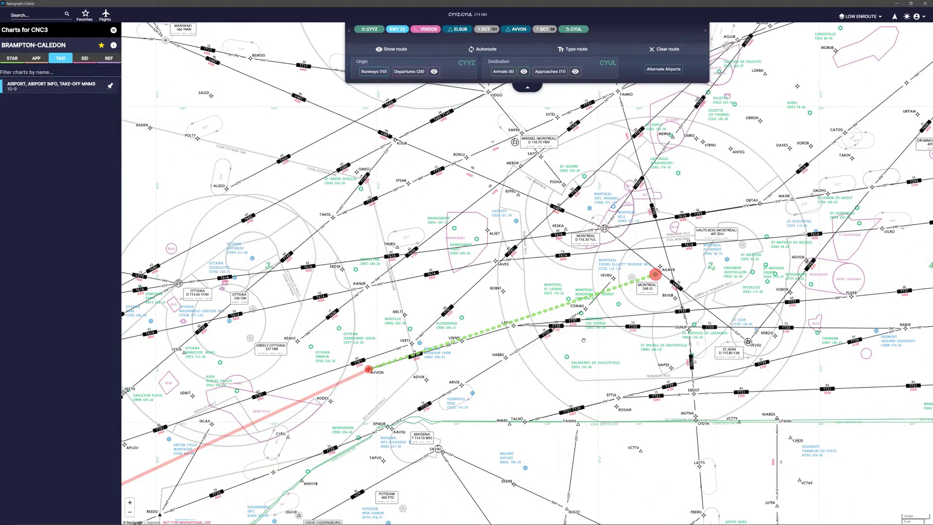
drag(592, 348, 560, 349)
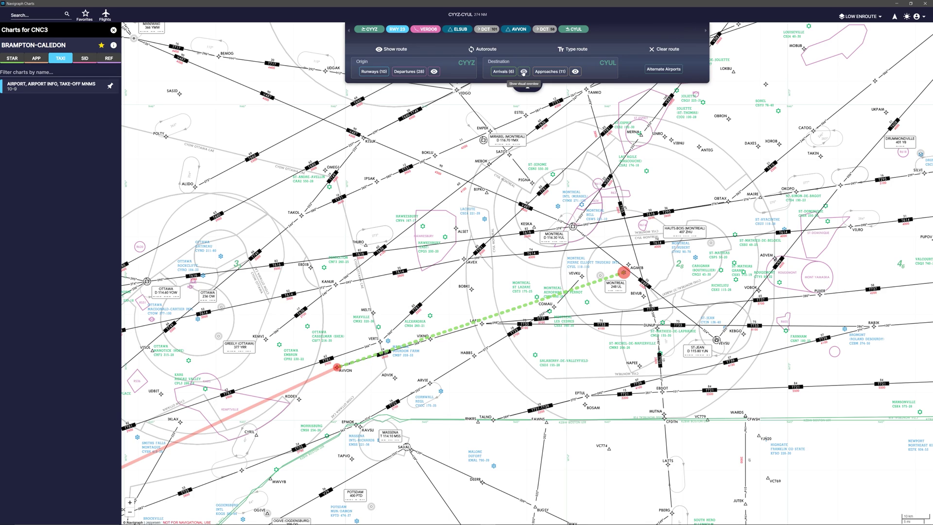
Show CYUL arrivals and add the ALOET1 STAR via AVVON for runway 10 to the route.
click(524, 72)
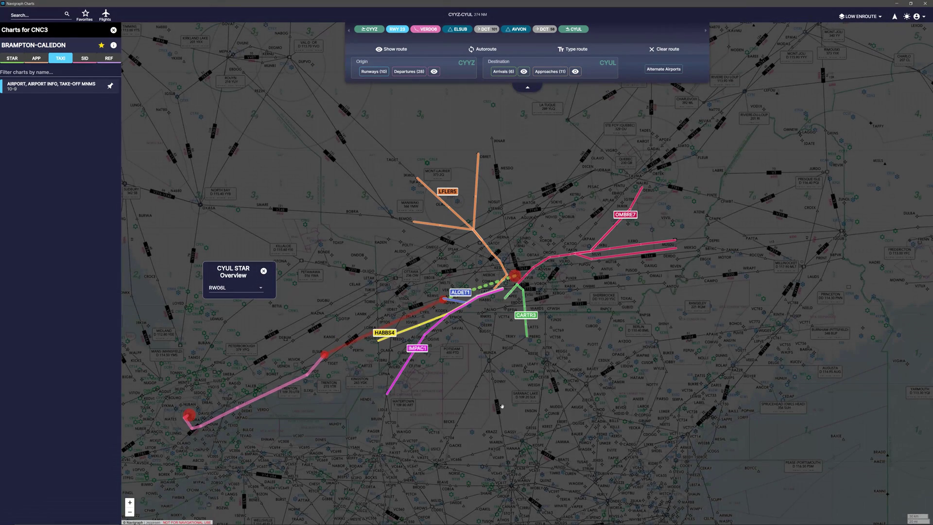
drag(495, 414, 487, 364)
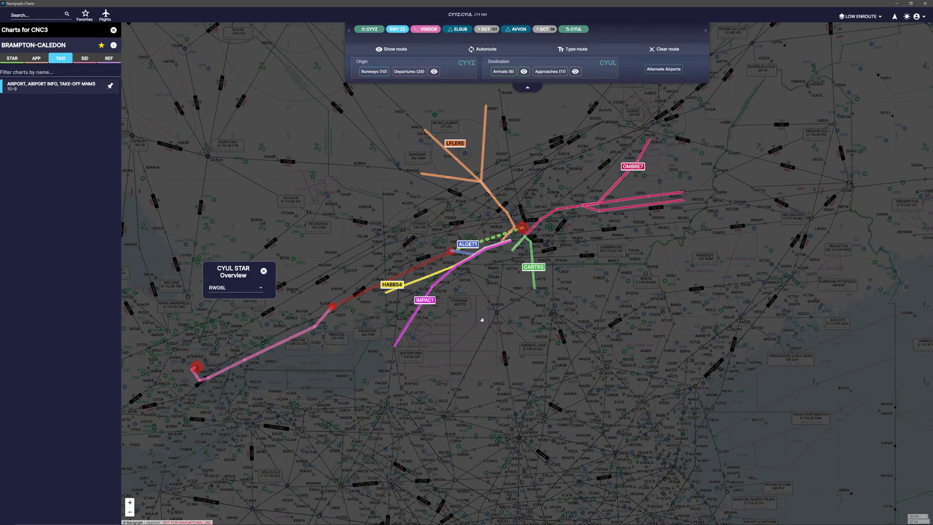
scroll(469, 252, up, 5)
drag(469, 252, 421, 307)
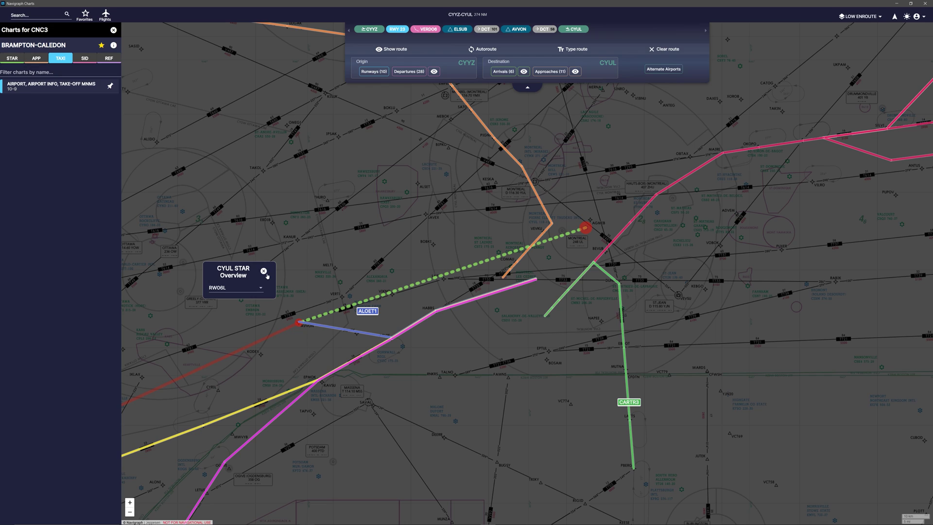
click(347, 332)
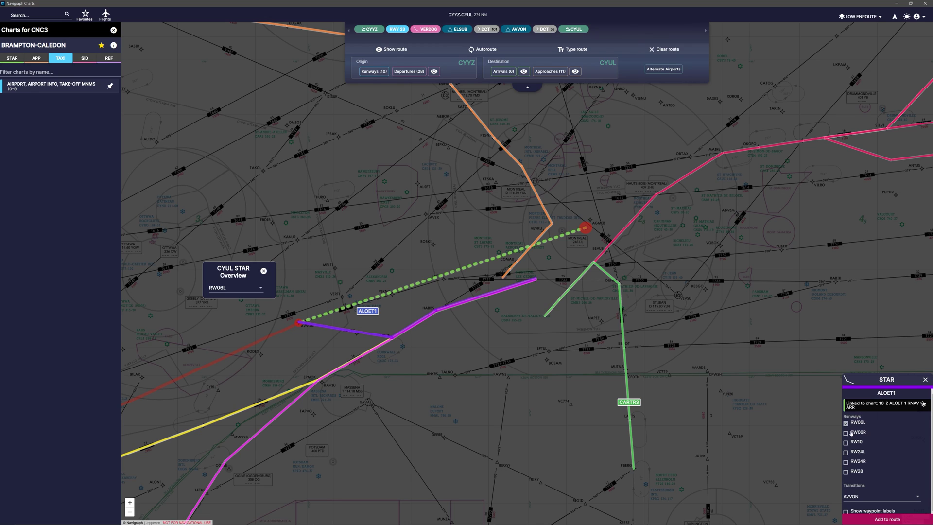
click(846, 443)
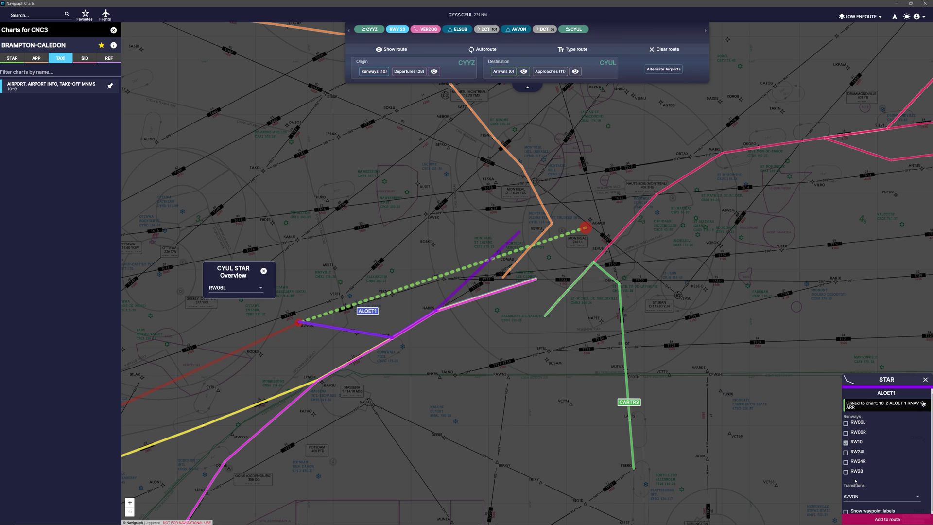
click(858, 512)
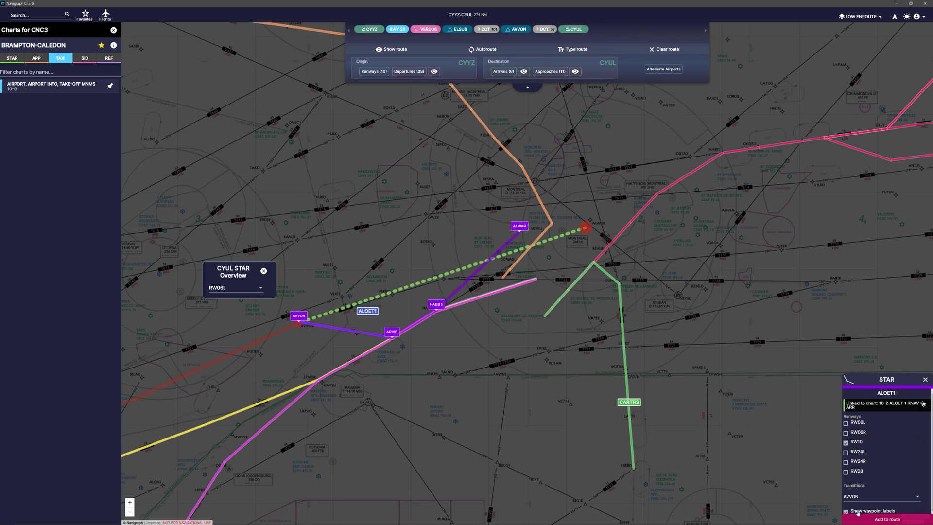
click(858, 512)
click(870, 519)
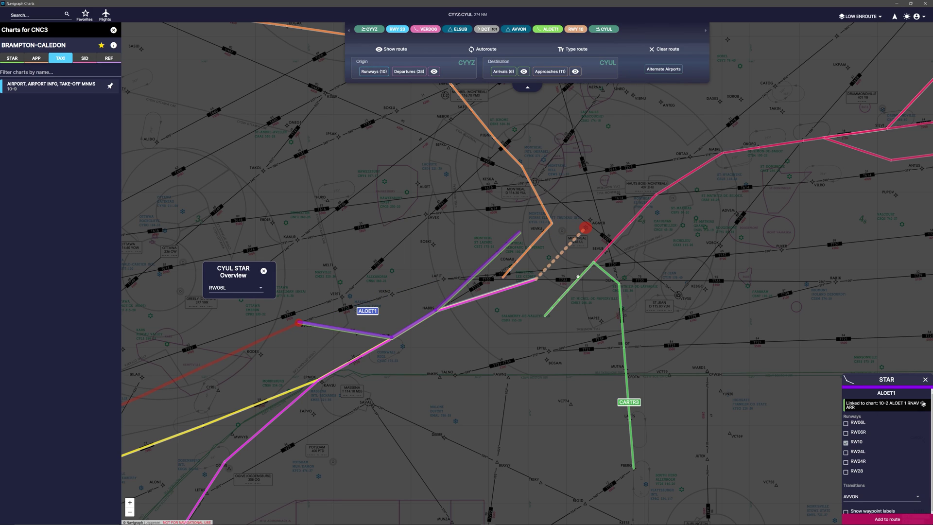
Choose the ILS RWY 10 approach at CYUL and close the STAR details panel.
click(550, 72)
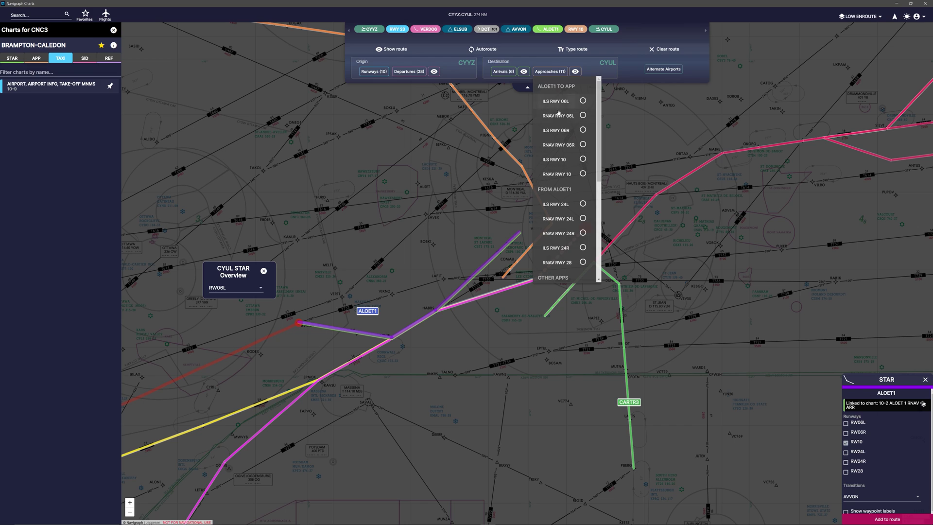
click(589, 160)
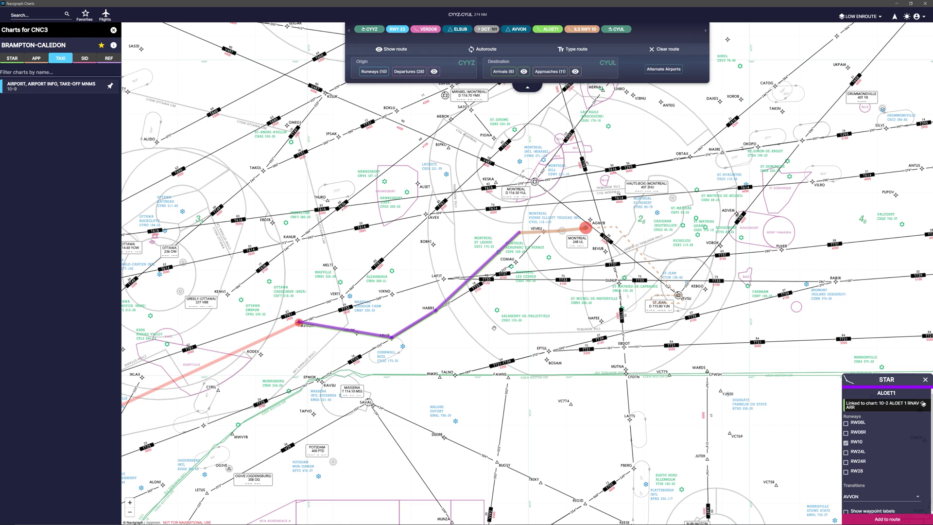
click(925, 379)
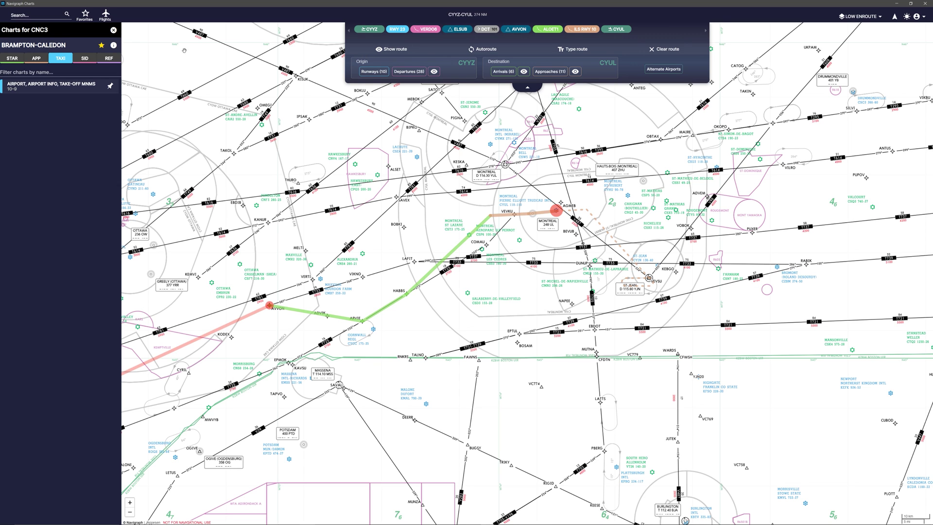
Export the active CYYZ–CYUL flight as a P3D or FSX .pln file.
click(105, 15)
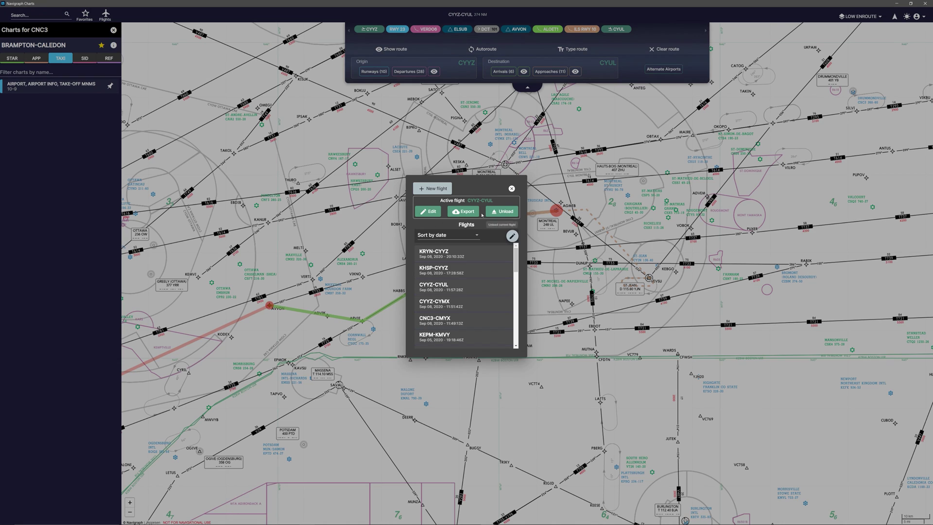
click(464, 211)
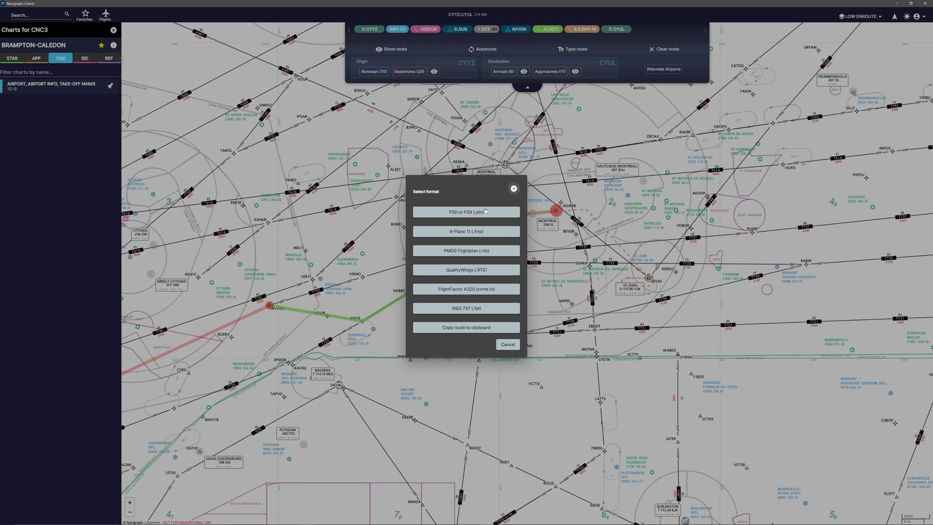
click(508, 344)
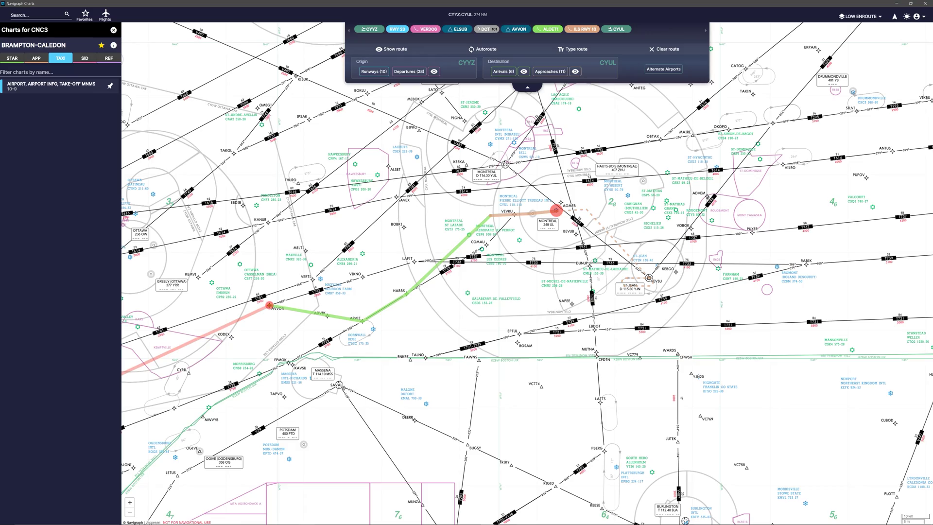
scroll(431, 348, down, 5)
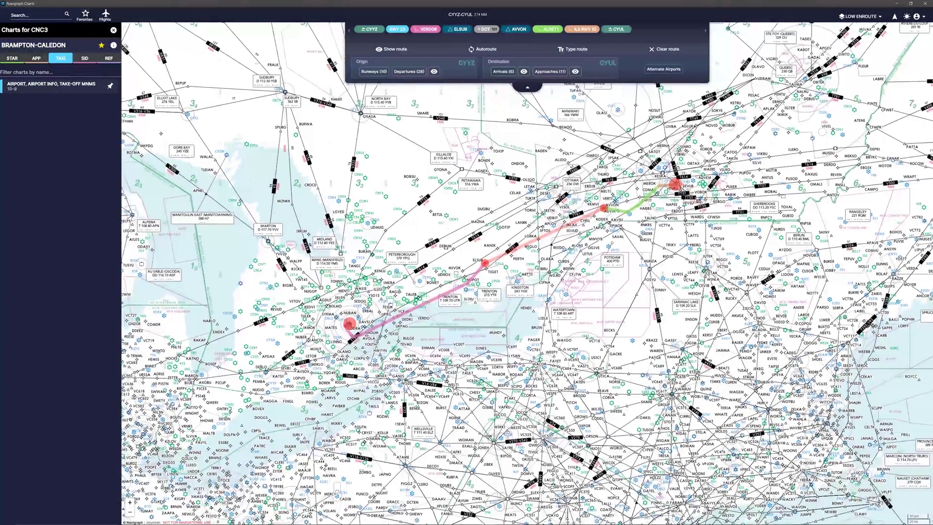
drag(464, 262, 448, 257)
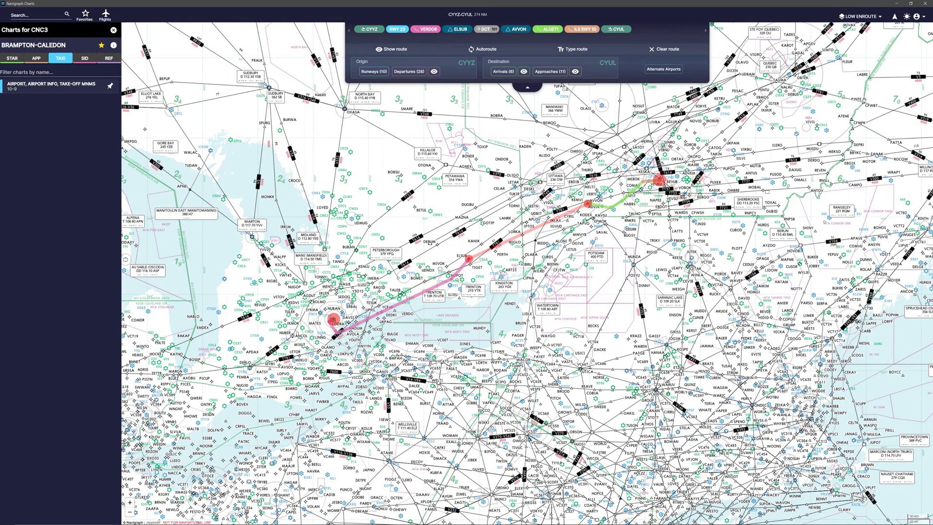
drag(881, 70, 854, 95)
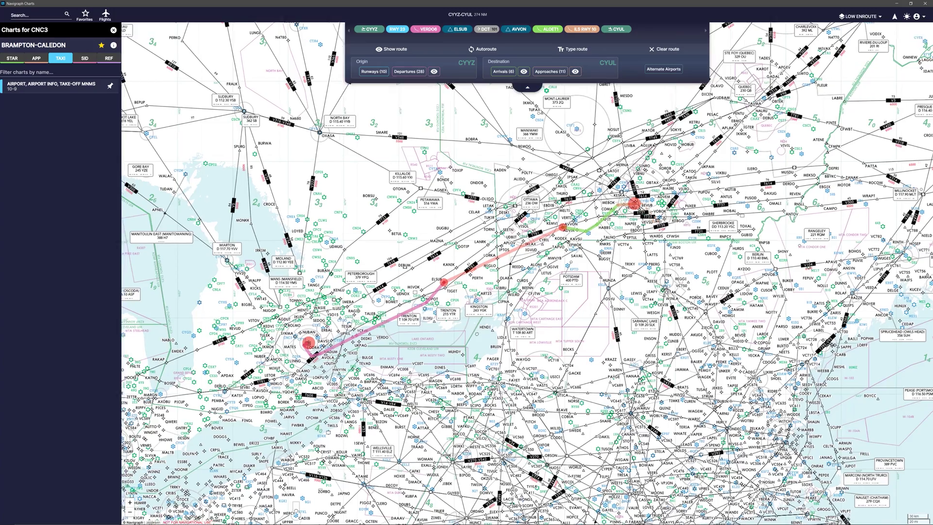
scroll(402, 318, up, 3)
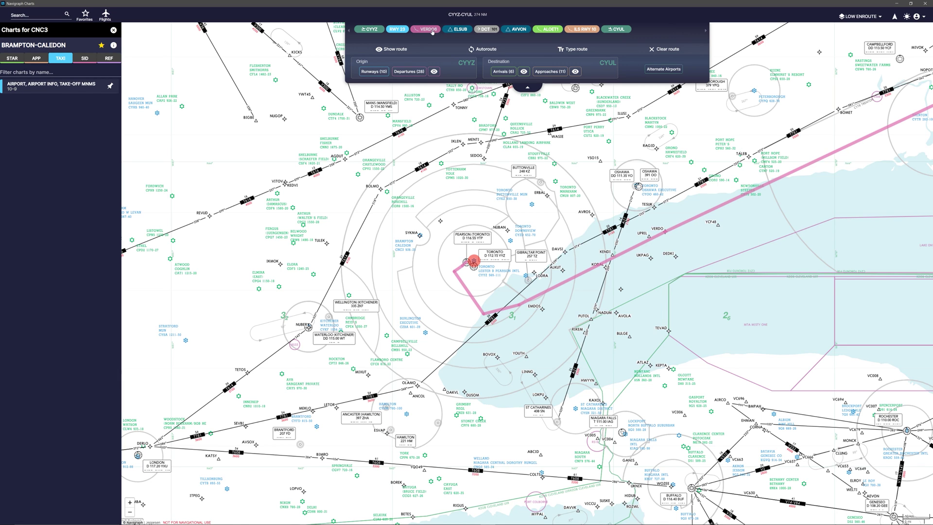
Overlay the VERDO 6 departure chart on the map and pan to inspect it along the route.
click(432, 31)
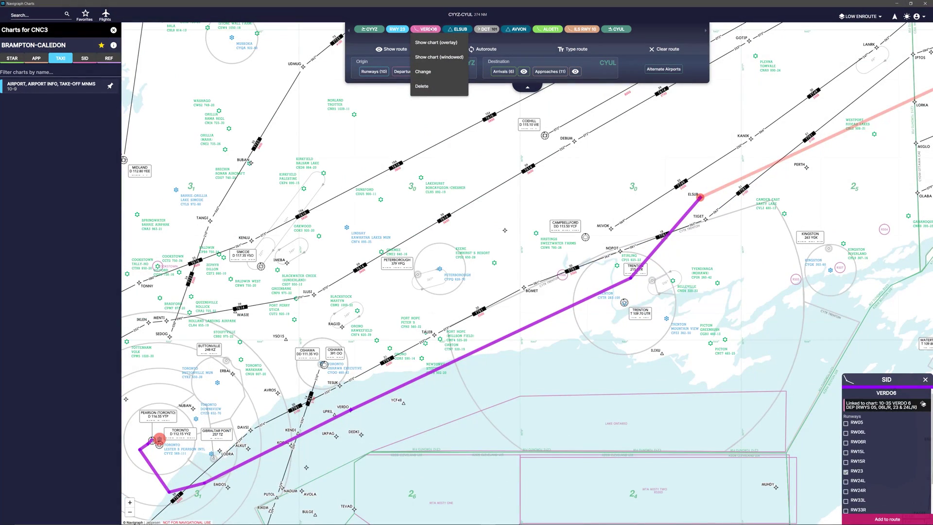
click(432, 43)
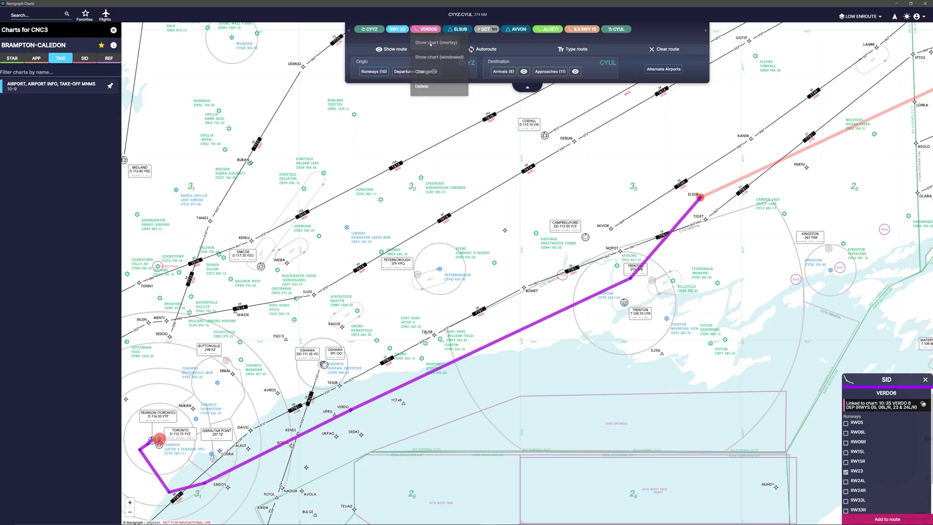
drag(557, 197, 488, 213)
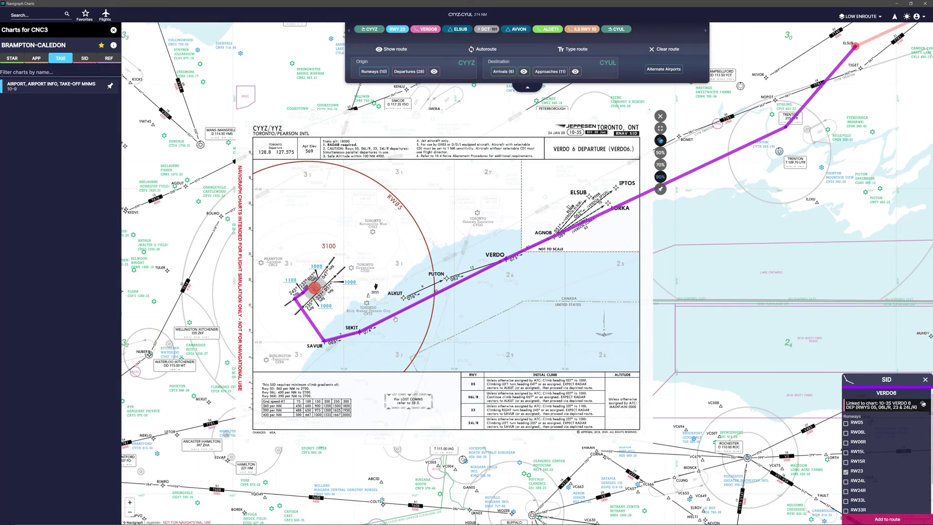
drag(651, 229, 381, 335)
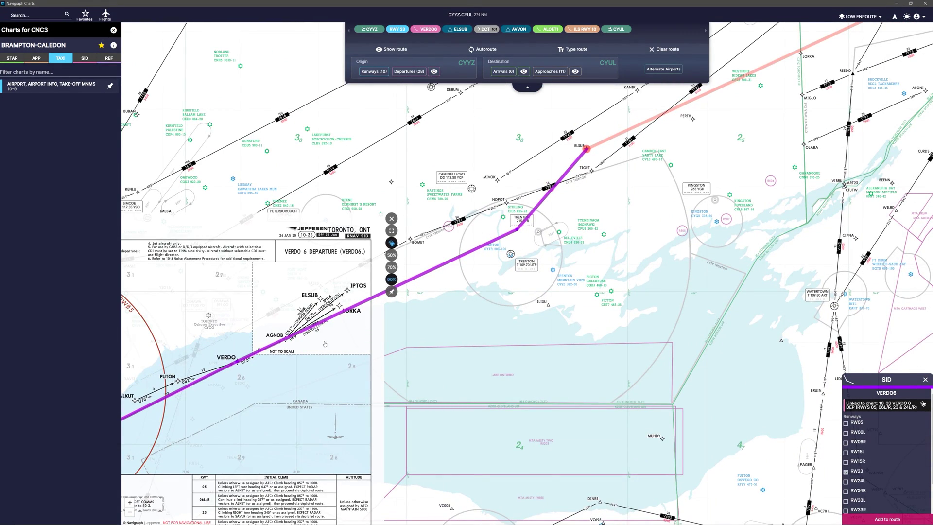
drag(325, 343, 365, 302)
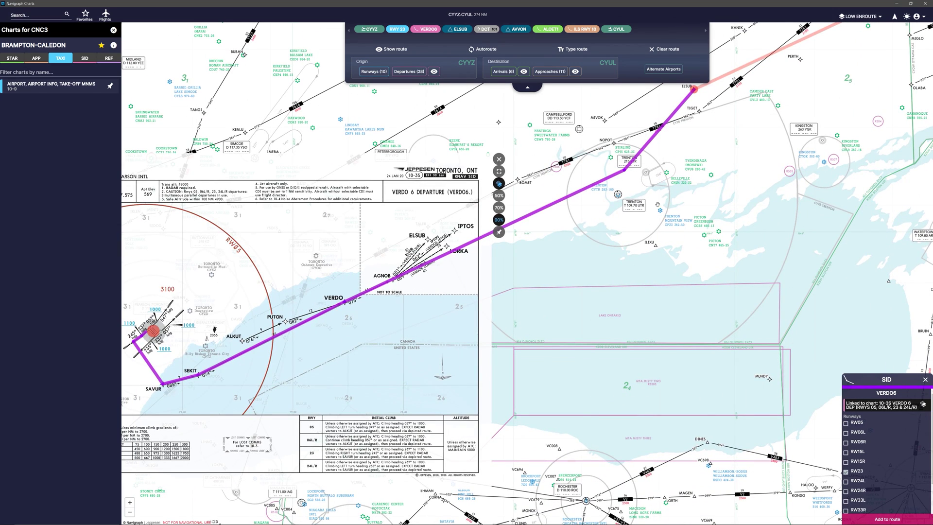
drag(657, 204, 603, 240)
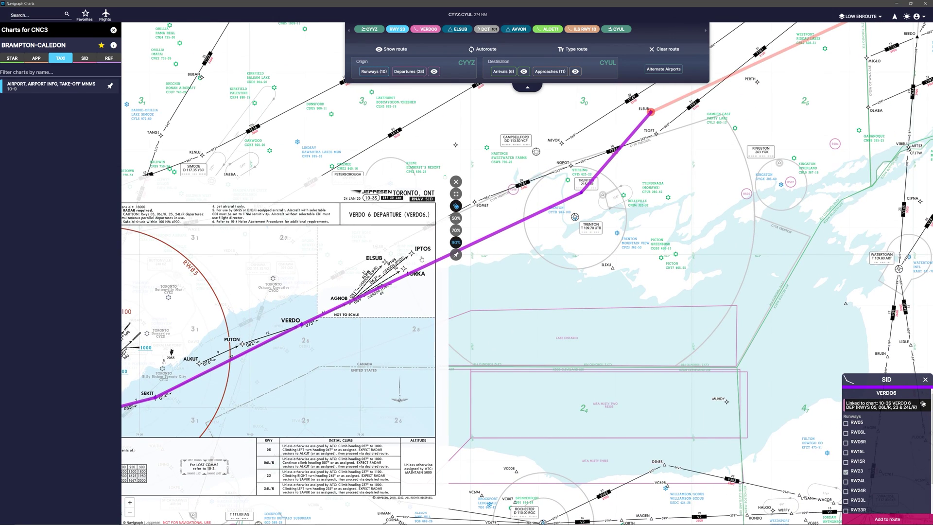
Zoom out and center the whole CYYZ–CYUL route, keeping the VERDO 6 departure overlay at Toronto.
scroll(471, 268, down, 3)
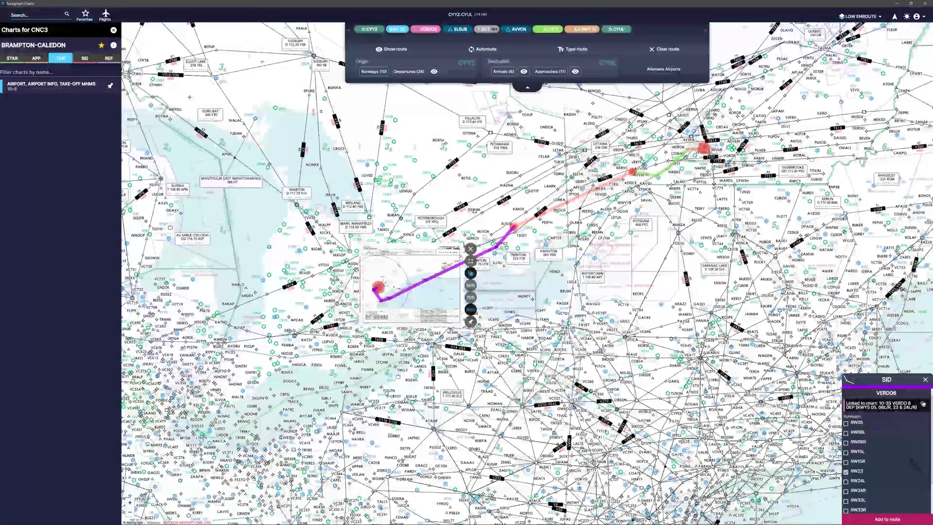
drag(470, 267, 363, 312)
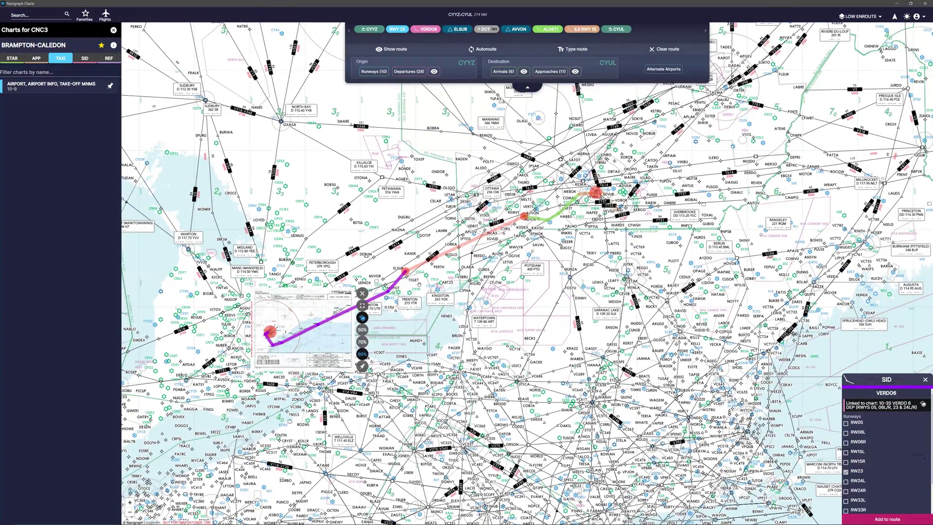